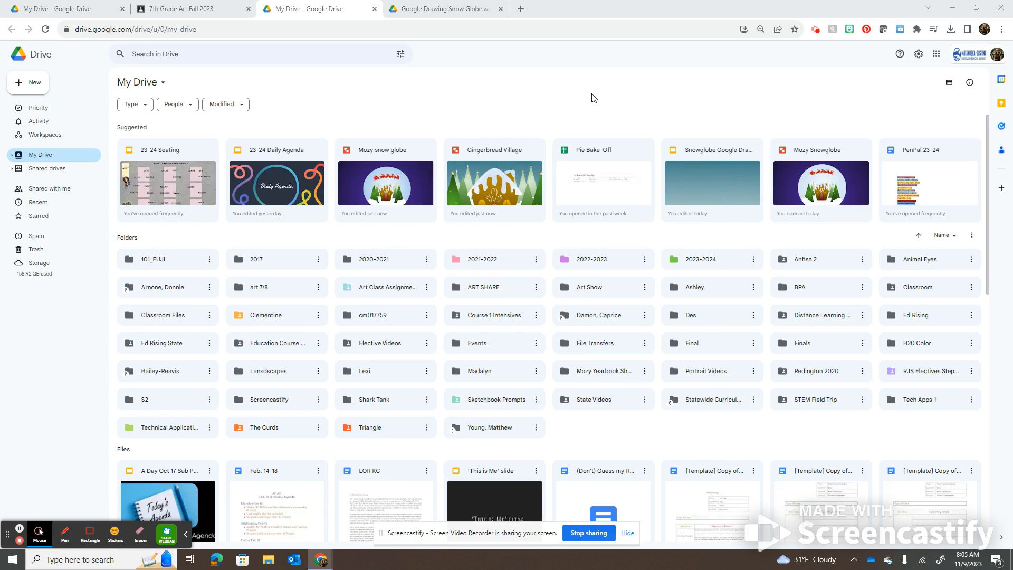
Open the Mozy snow globe drawing as a reference, and create a new blank Google Drawing from My Drive
double_click(387, 178)
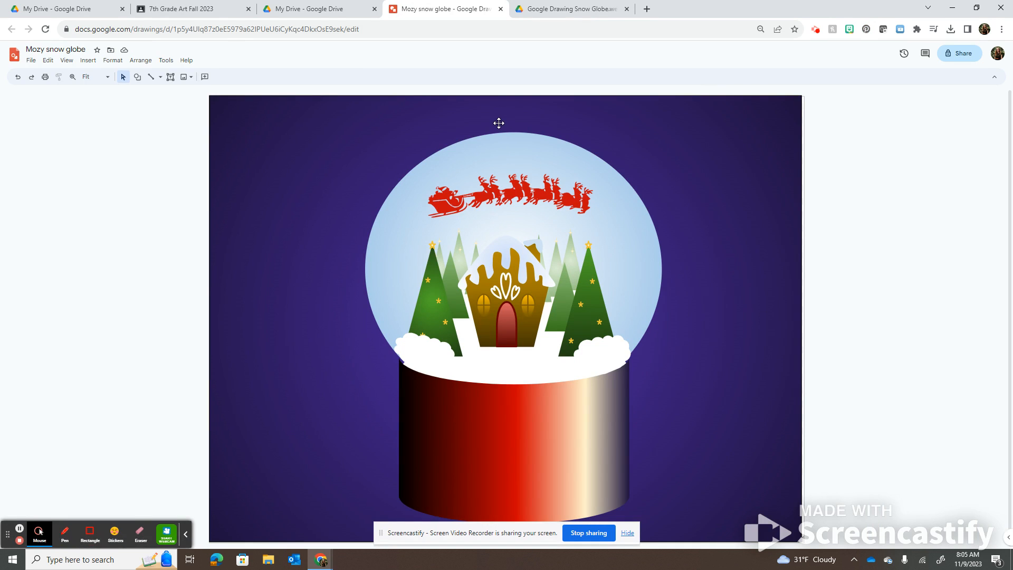
left_click(298, 9)
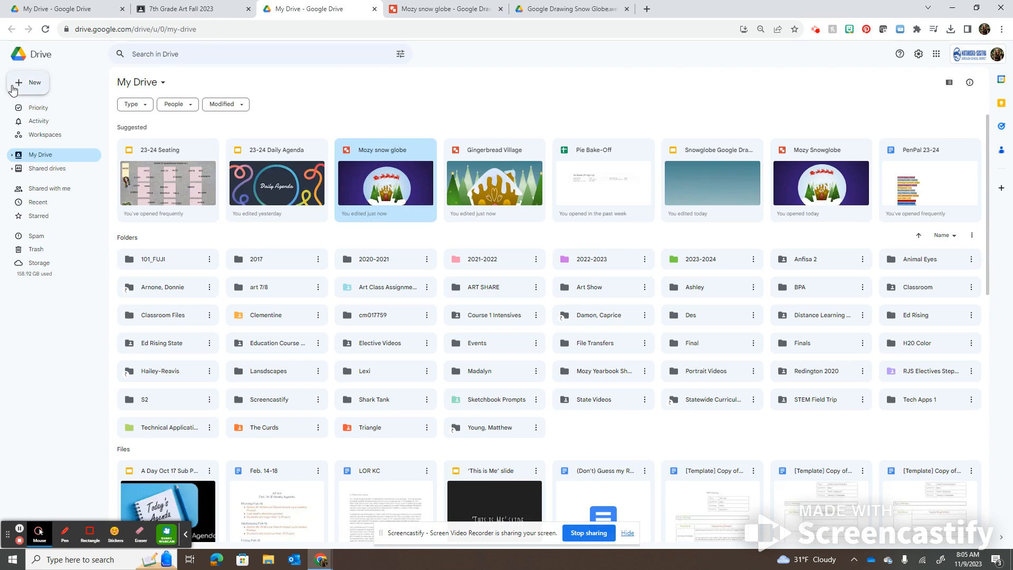
left_click(16, 84)
mouse_move(87, 189)
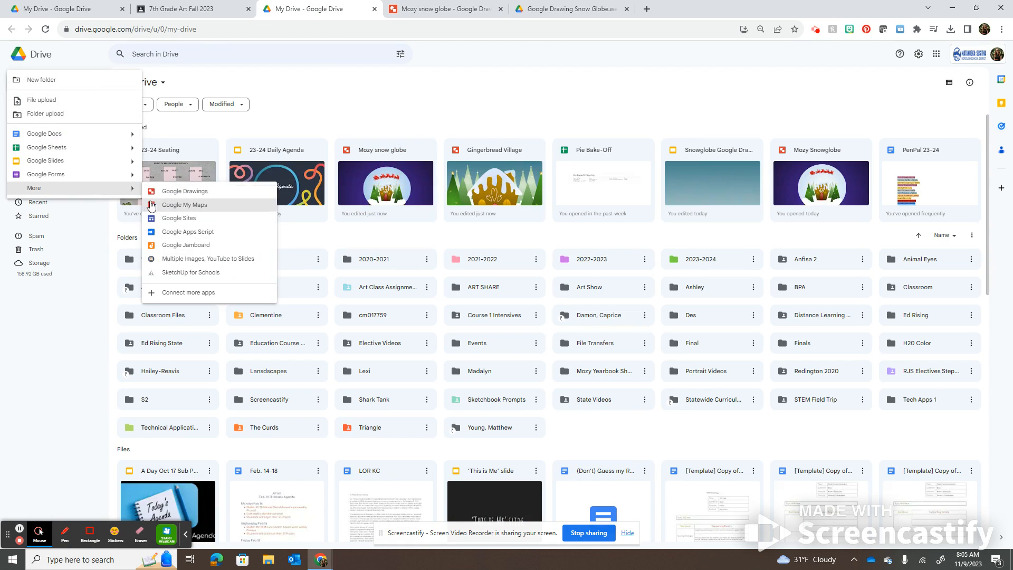
left_click(168, 194)
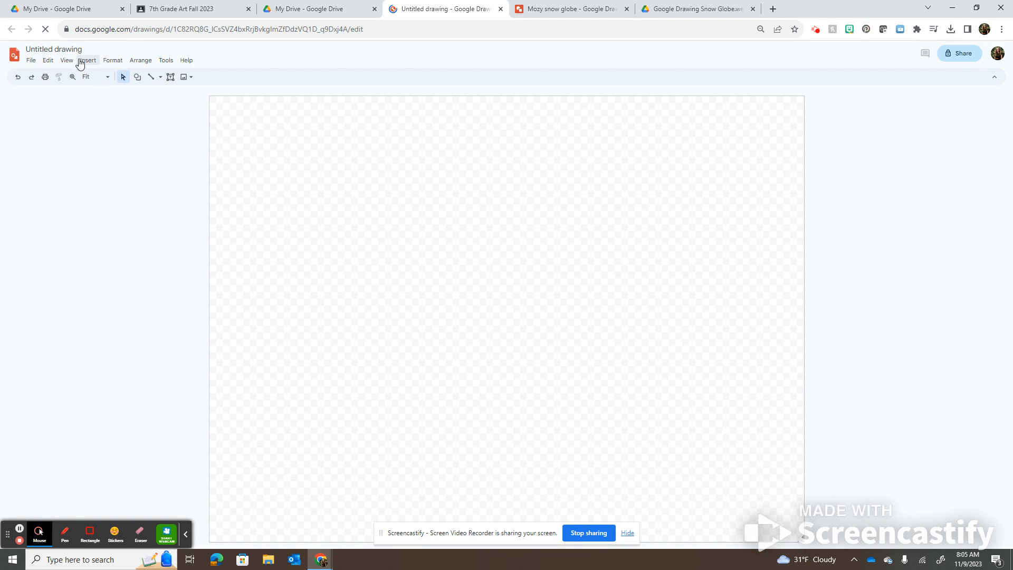
Draw a rectangle that covers the entire blank canvas as the background
left_click(82, 61)
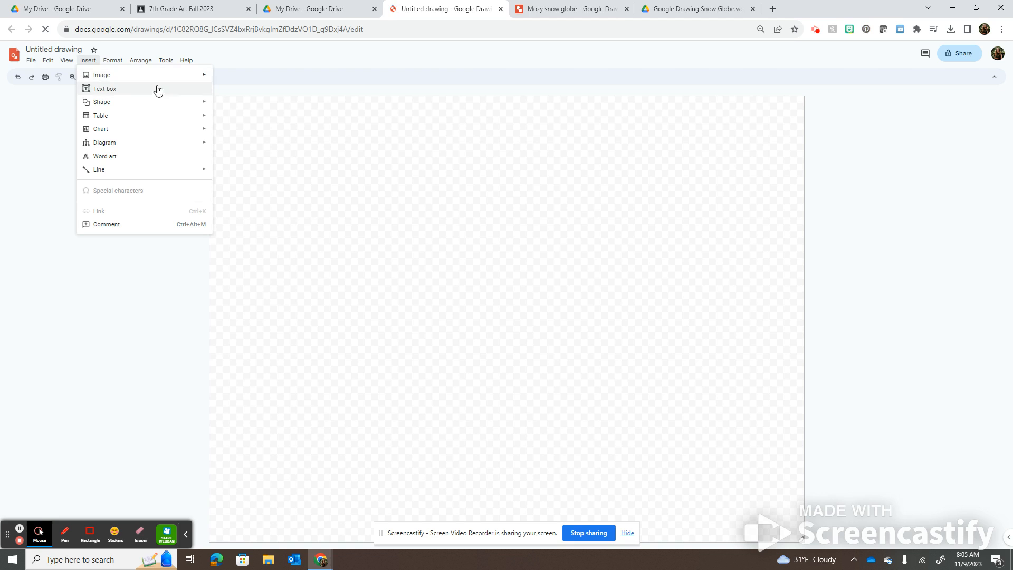
mouse_move(203, 103)
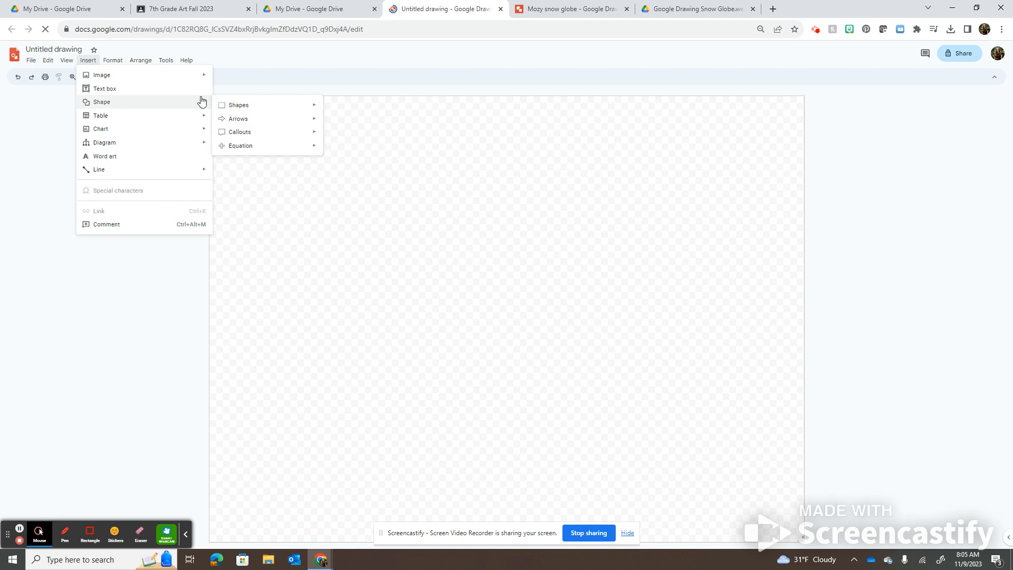
left_click(330, 109)
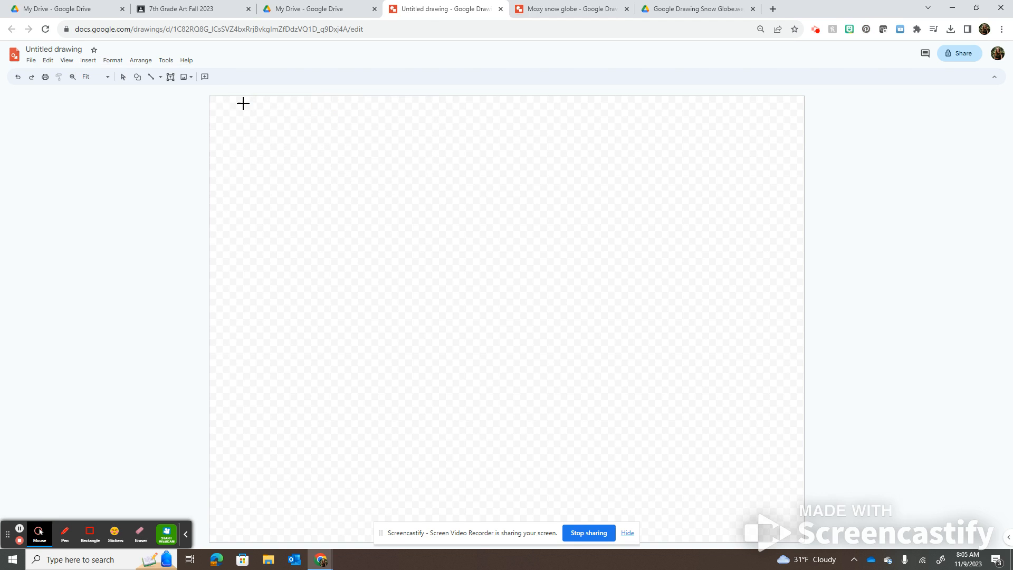
left_click_drag(210, 95, 805, 545)
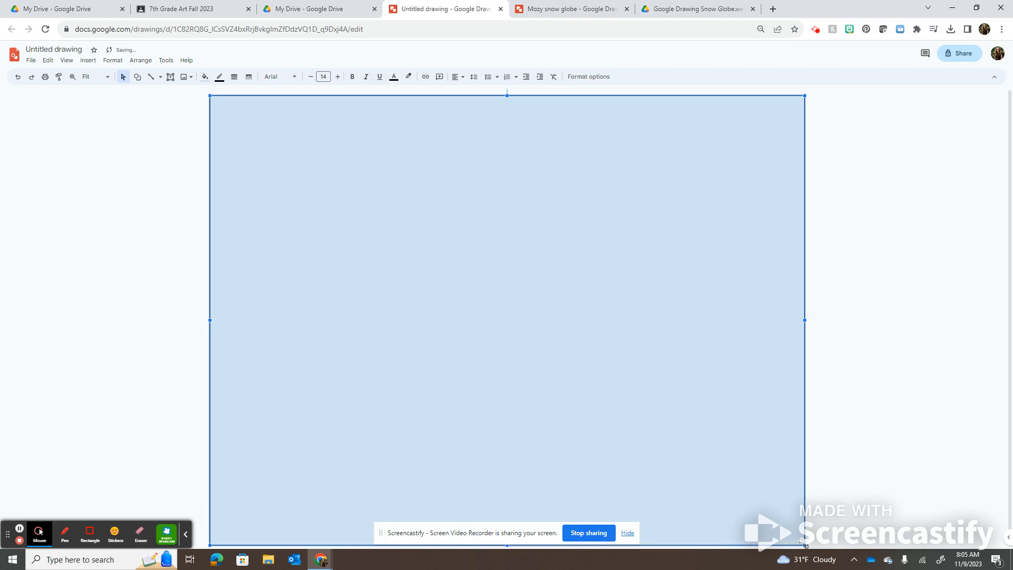
Fill the background rectangle with the preset dark purple radial gradient and make its border transparent
left_click(205, 78)
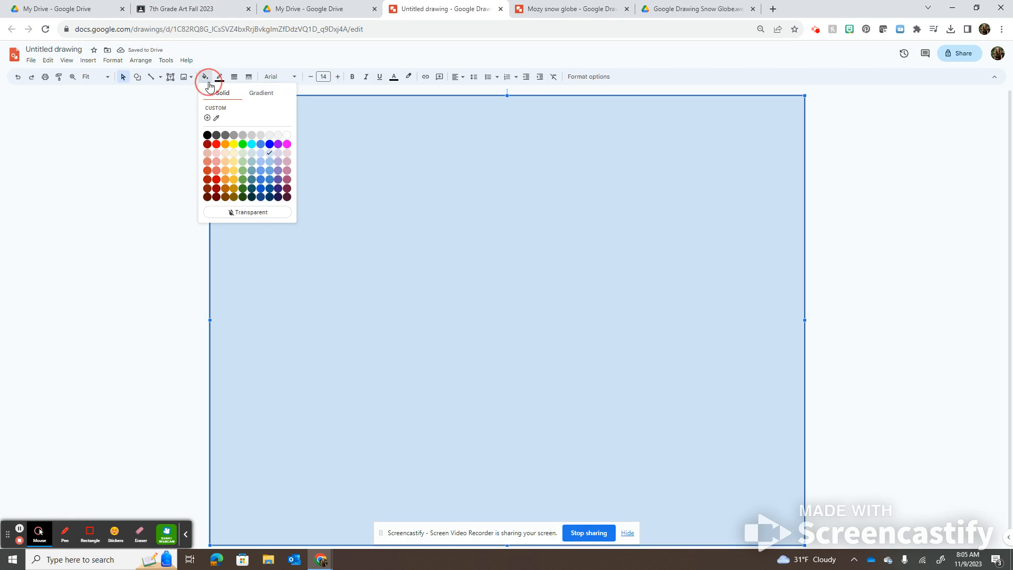
left_click(261, 94)
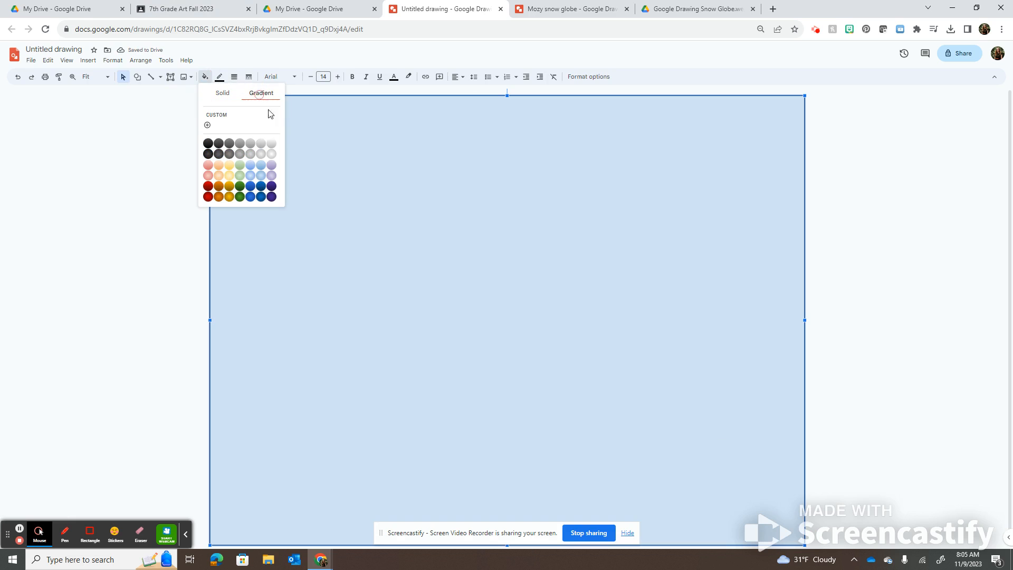
left_click(272, 197)
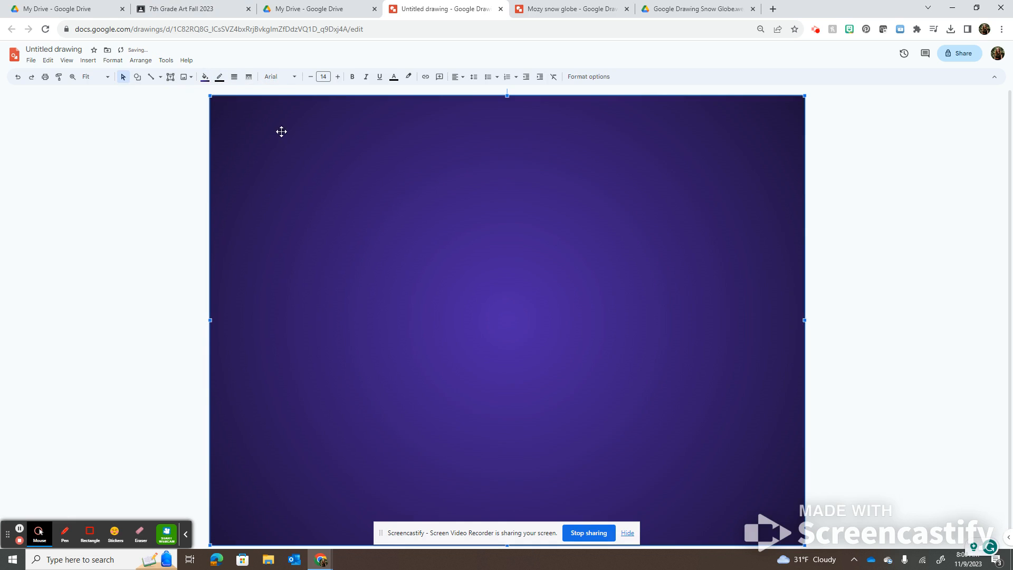
left_click(218, 78)
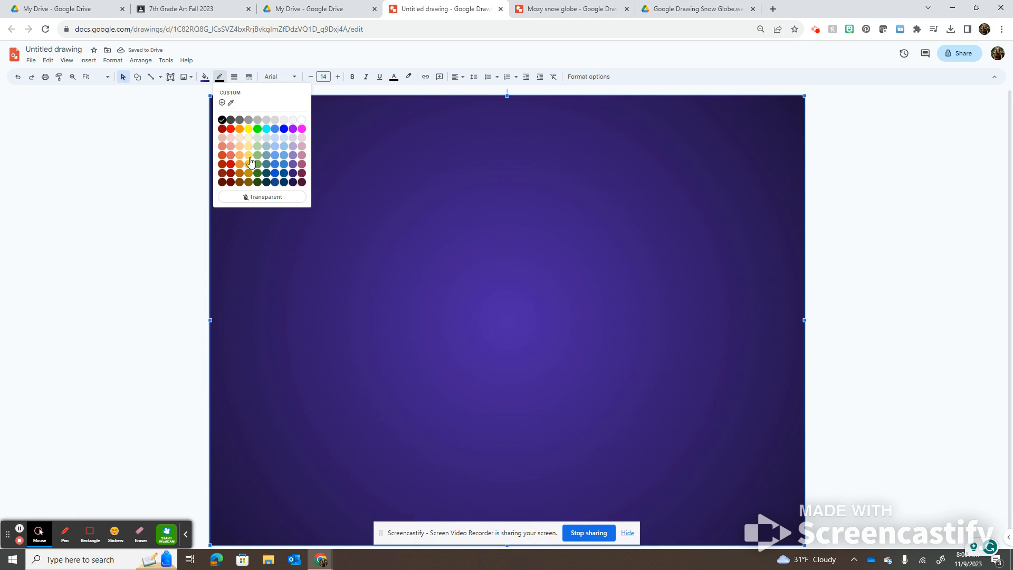
left_click(272, 197)
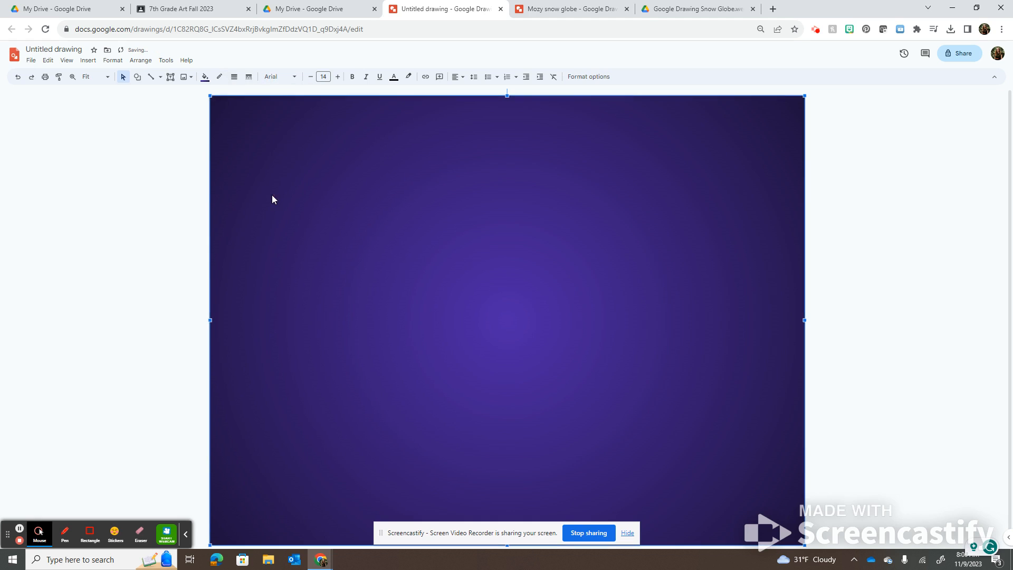
left_click(180, 188)
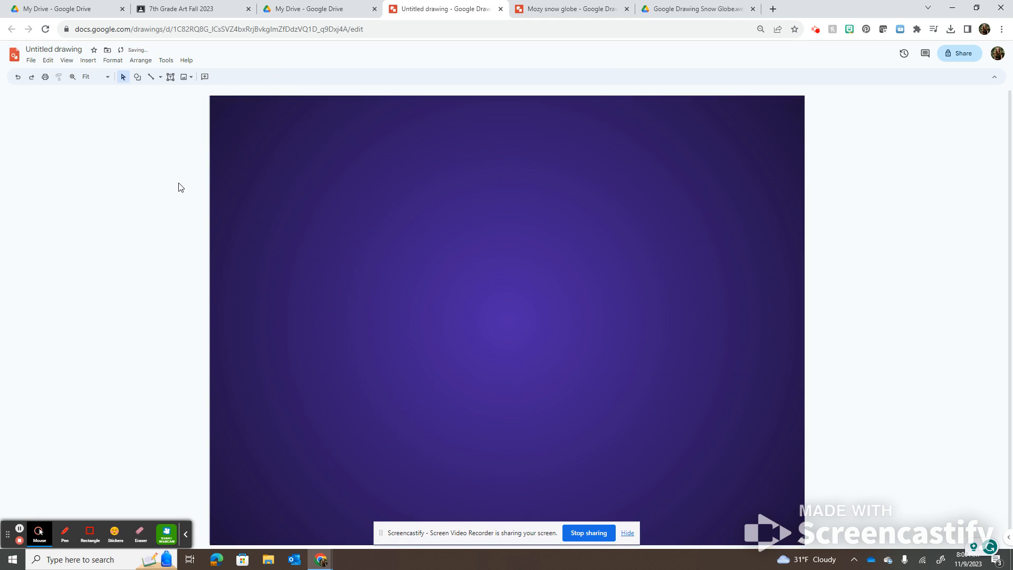
Draw a large circle for the globe, about half the canvas width, and centre it in the upper part of the canvas
left_click(139, 78)
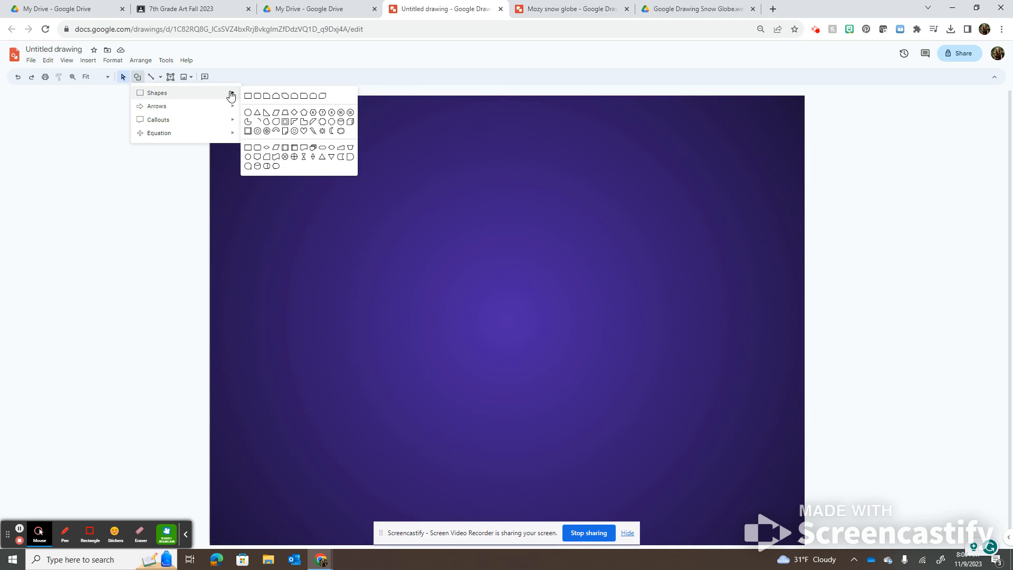
left_click(250, 114)
left_click_drag(332, 115, 623, 398)
left_click_drag(498, 303, 528, 293)
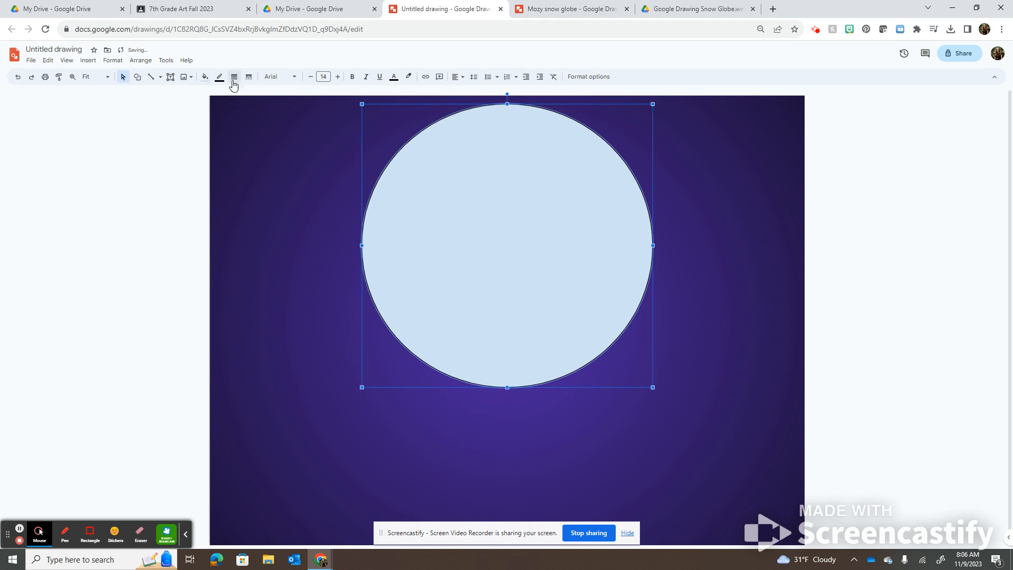
Start a custom gradient fill for the circle with type Radial and a white first stop
left_click(204, 77)
left_click(260, 93)
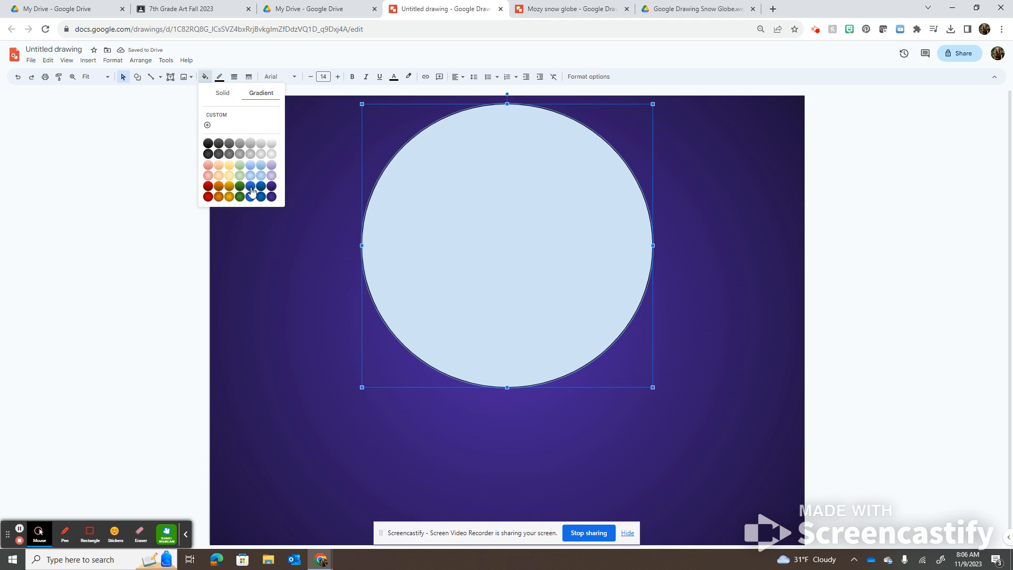
left_click(207, 125)
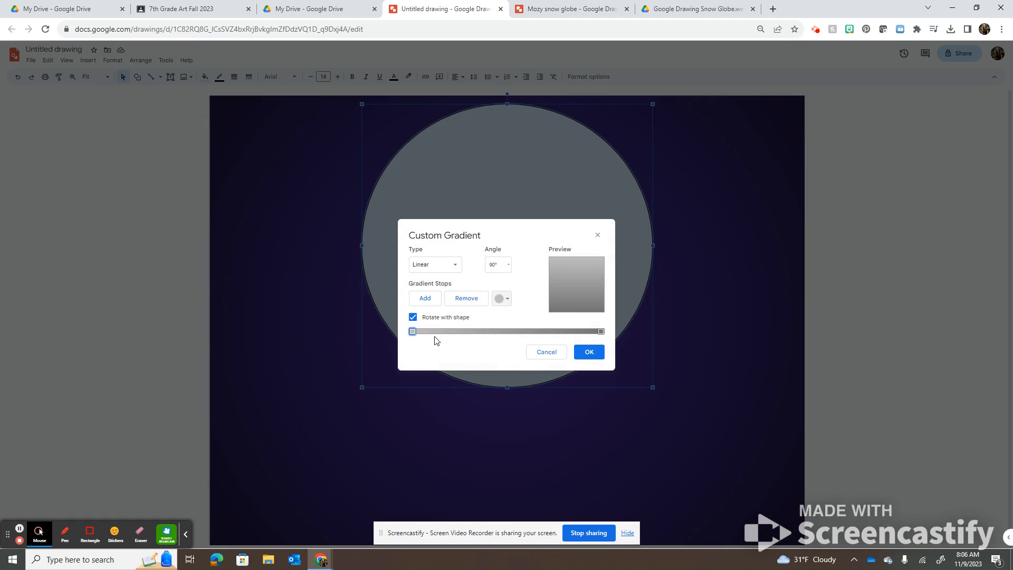
left_click(434, 264)
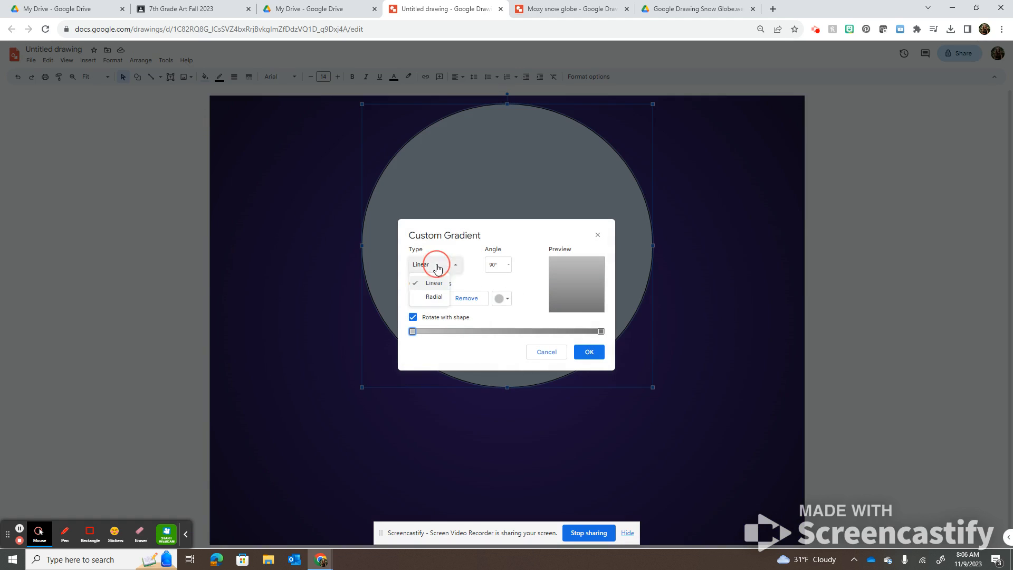
left_click(441, 294)
left_click(503, 298)
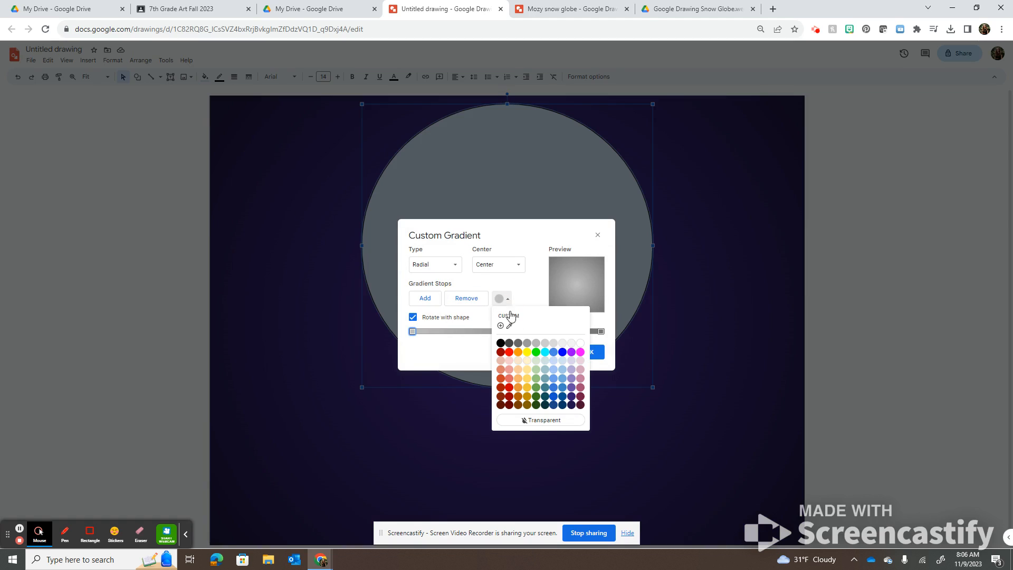
left_click(580, 344)
Add a middle gradient stop in pale blue and colour the last stop medium blue
left_click(434, 299)
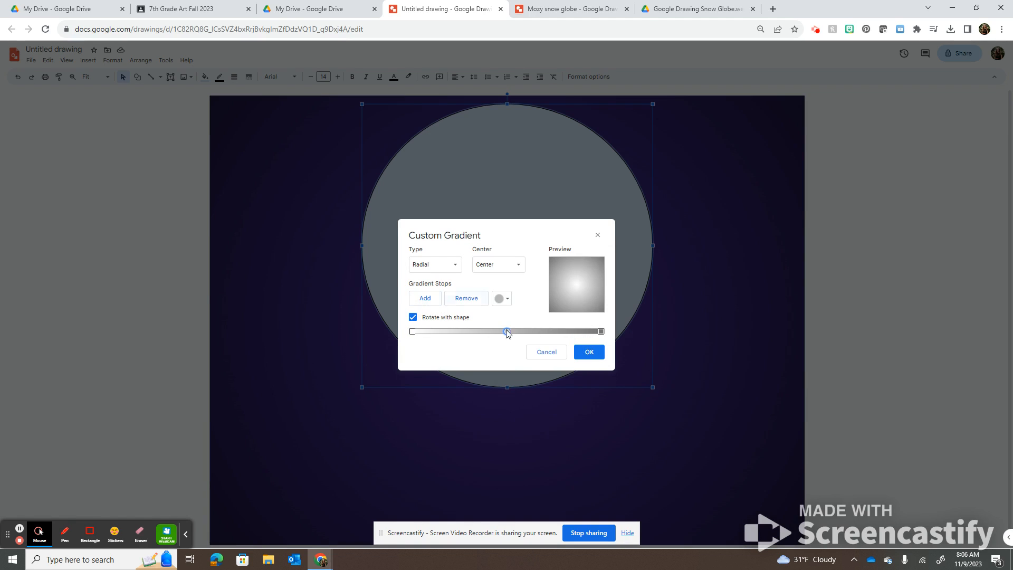
left_click(498, 300)
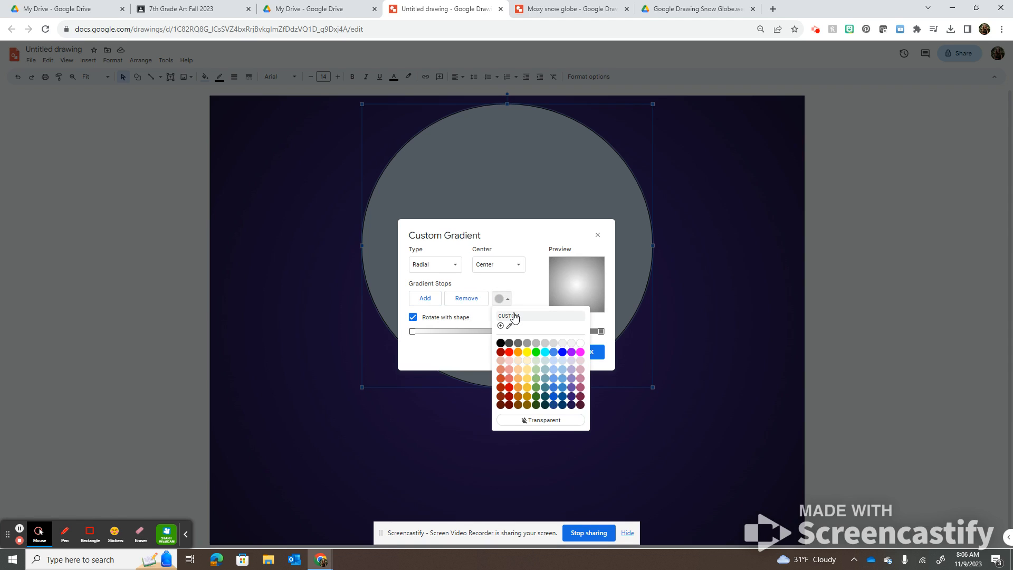
left_click(558, 368)
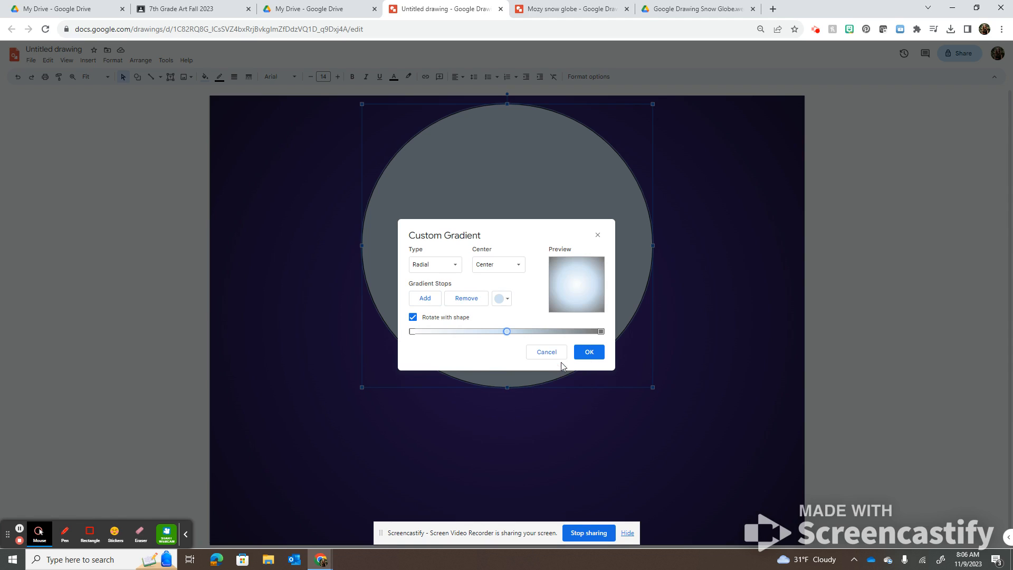
left_click(600, 331)
left_click(501, 299)
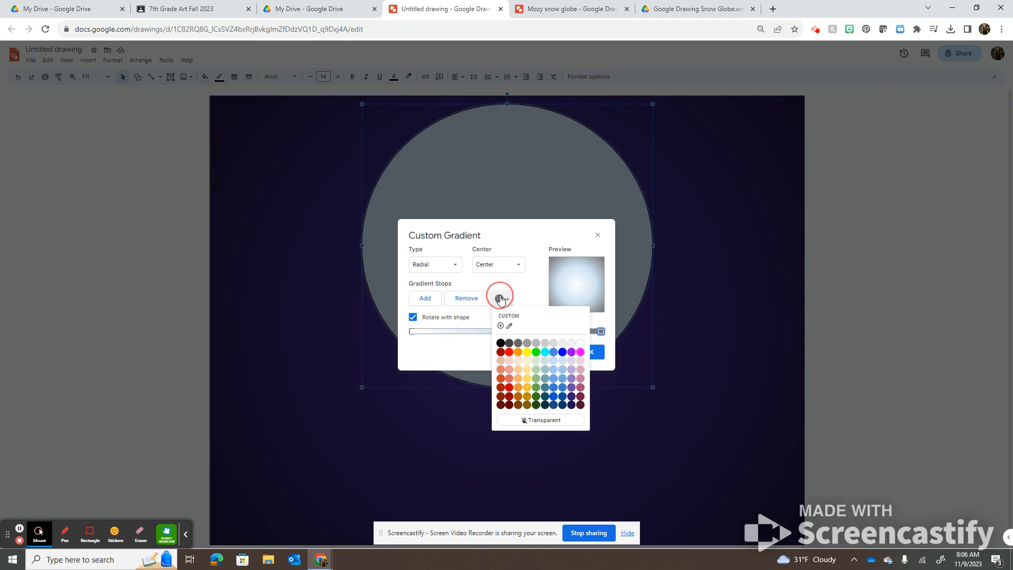
left_click(558, 369)
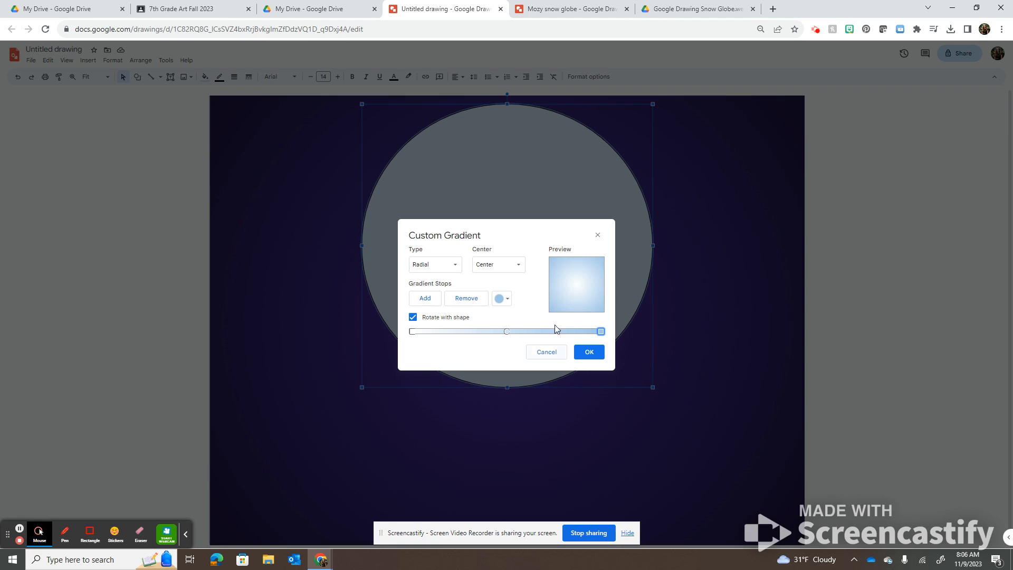
left_click(502, 299)
left_click(547, 367)
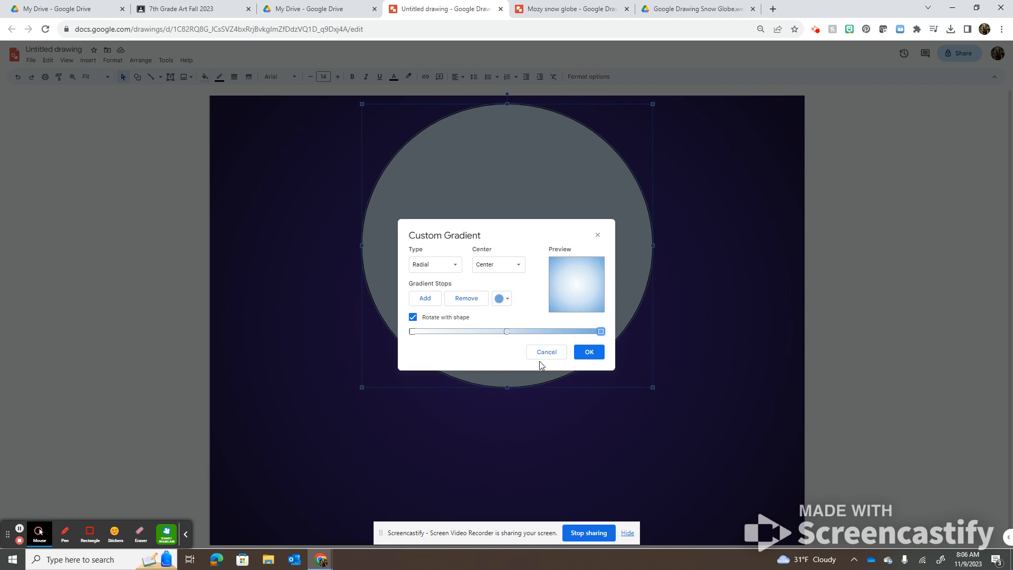
Shift the middle gradient stop to about three quarters of the way along and apply the gradient to the circle
left_click_drag(507, 332, 555, 335)
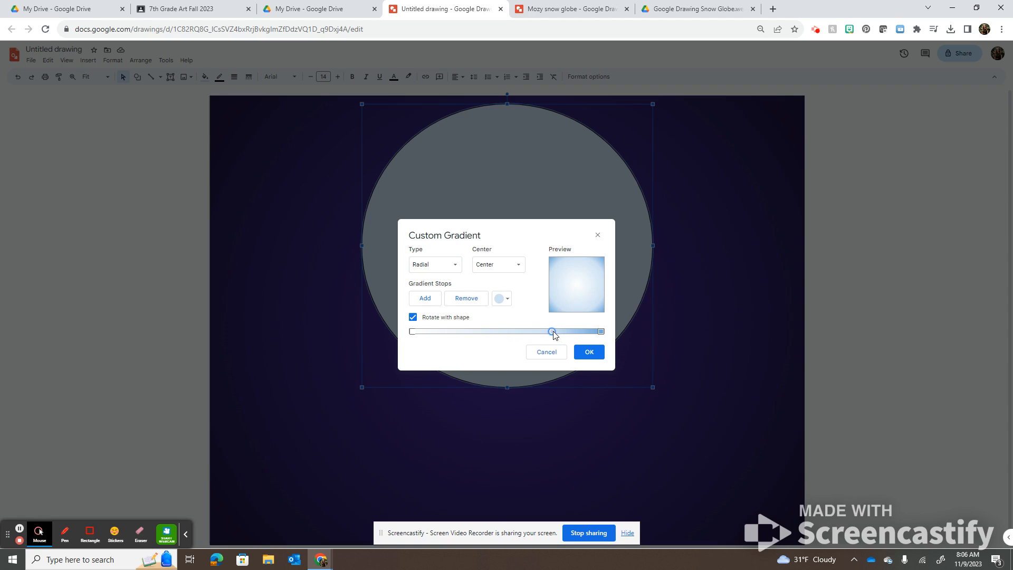
left_click(587, 351)
left_click(880, 361)
Make the border of the globe circle transparent
left_click(547, 287)
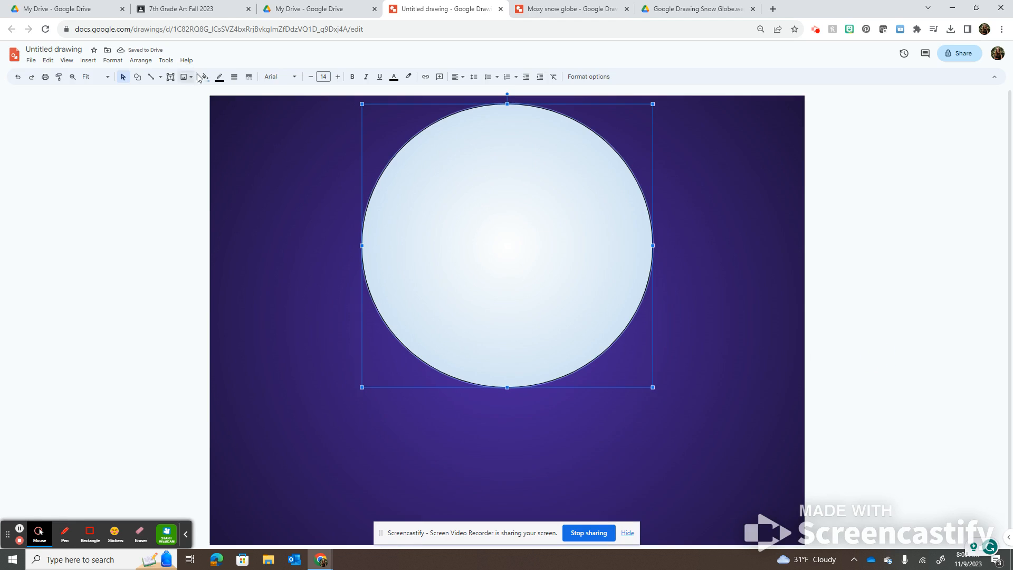
left_click(219, 77)
left_click(262, 196)
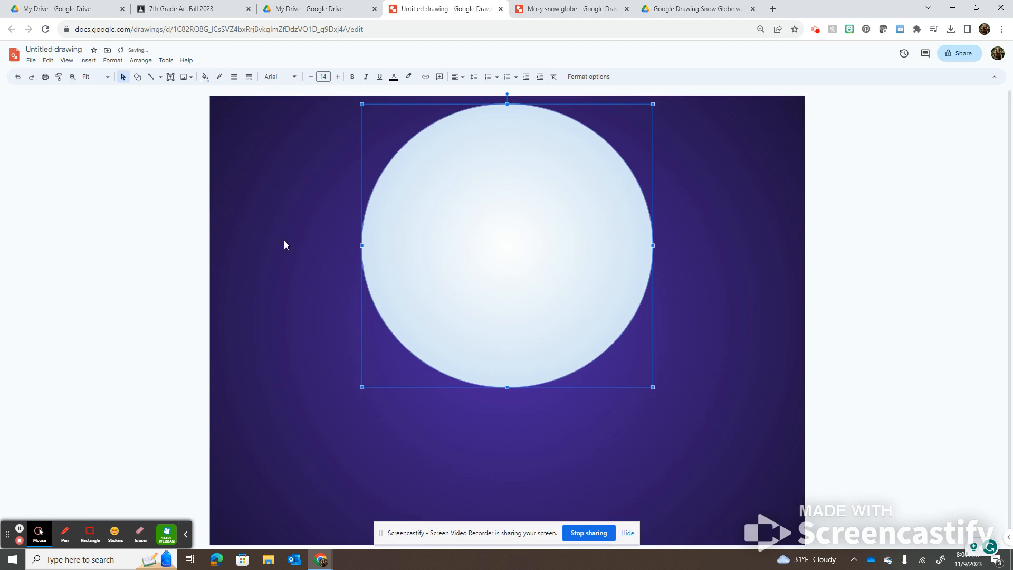
left_click(832, 257)
Rework the circle's custom gradient with a darker blue last stop and the middle stop about two thirds of the way along
left_click(516, 265)
left_click(205, 77)
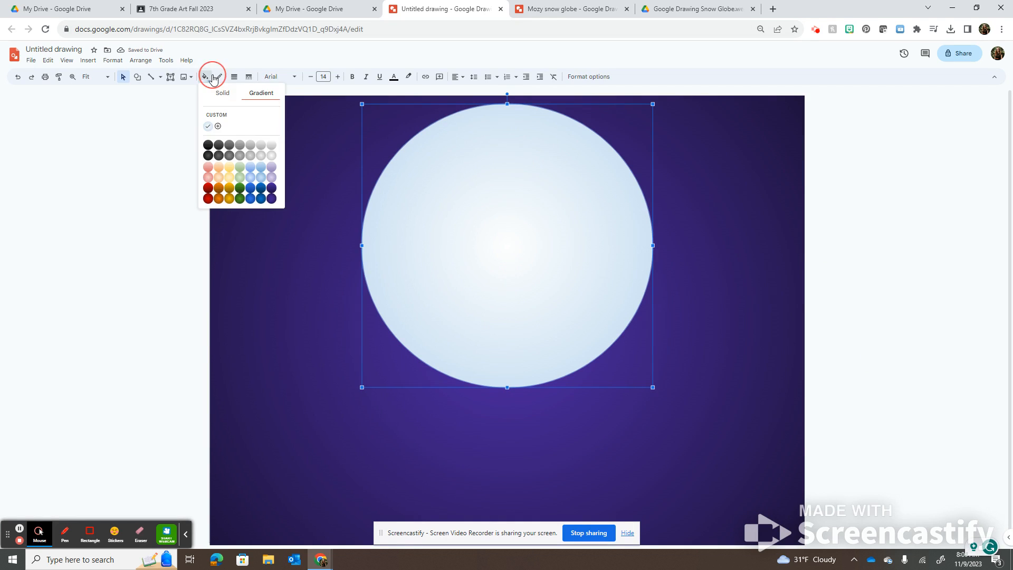
left_click(219, 126)
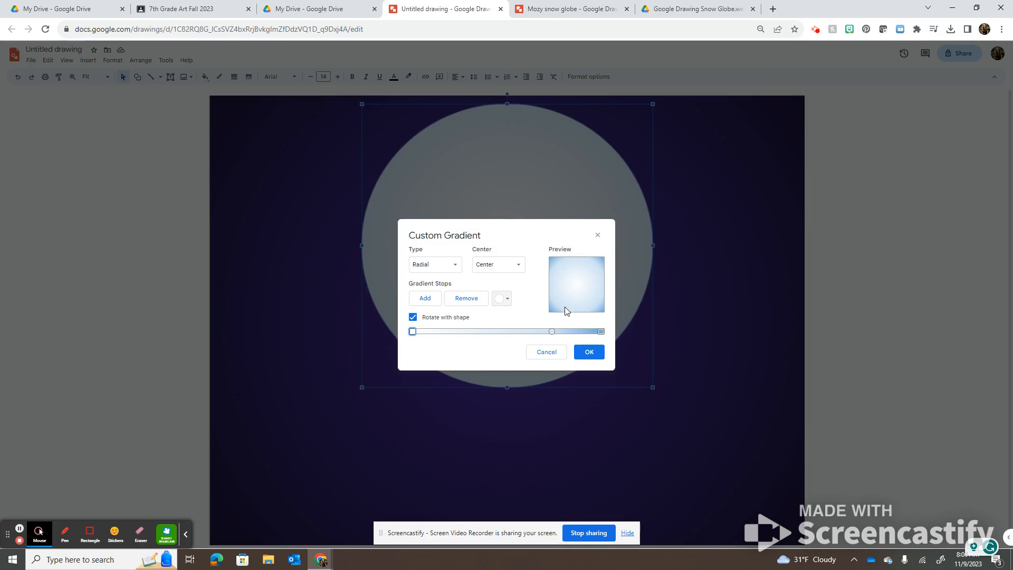
left_click(601, 331)
left_click(504, 298)
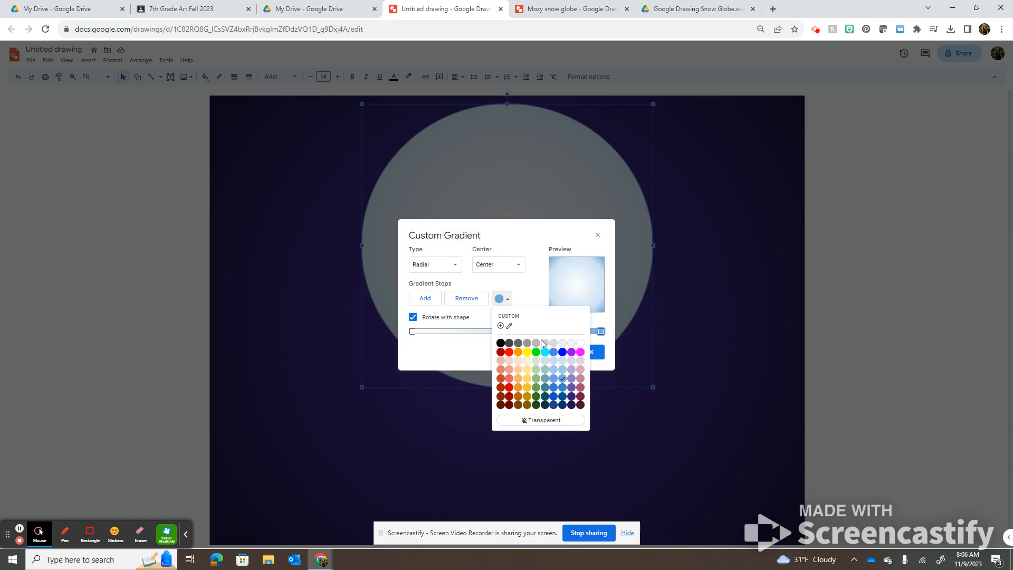
left_click(563, 388)
left_click_drag(551, 332, 536, 331)
left_click(589, 351)
left_click(669, 339)
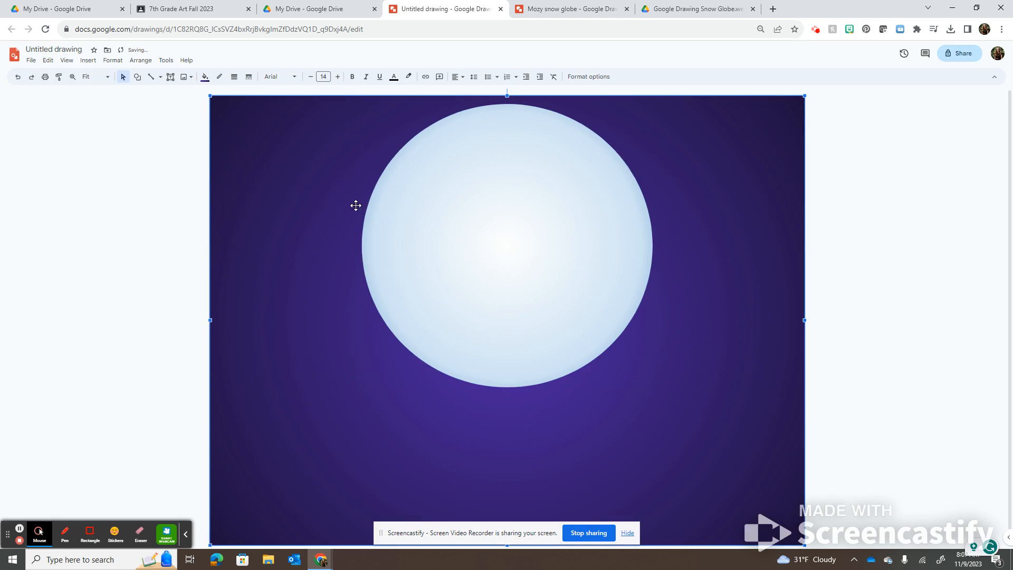
Insert a cloud shape over the lower-left part of the globe circle
left_click(139, 79)
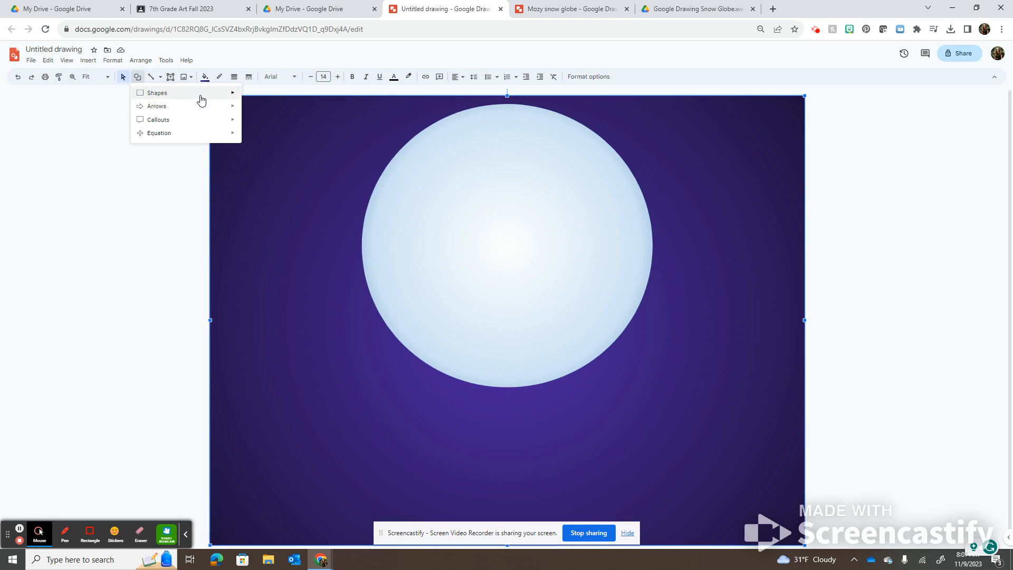
mouse_move(201, 101)
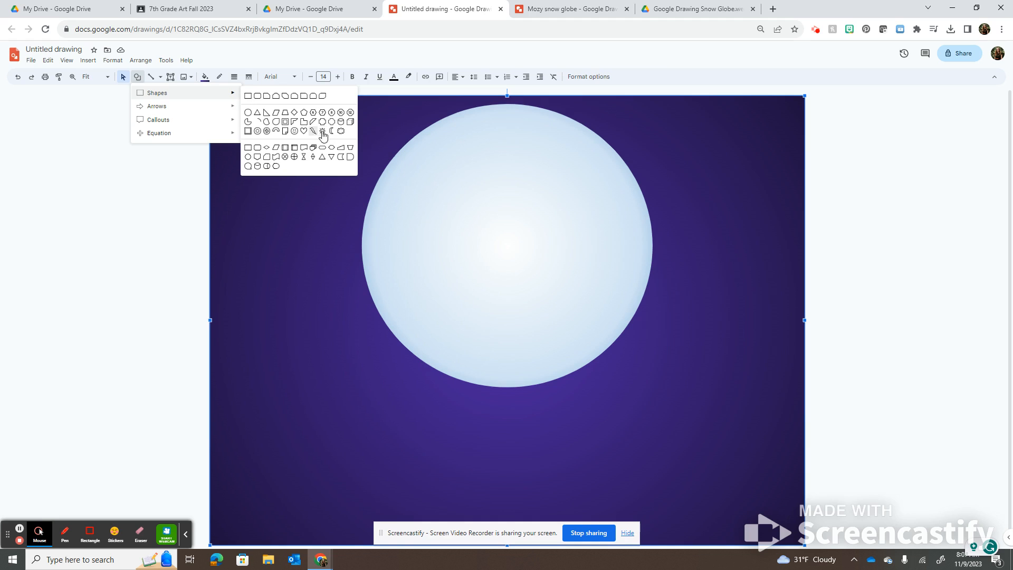
left_click(342, 136)
left_click_drag(405, 292, 525, 398)
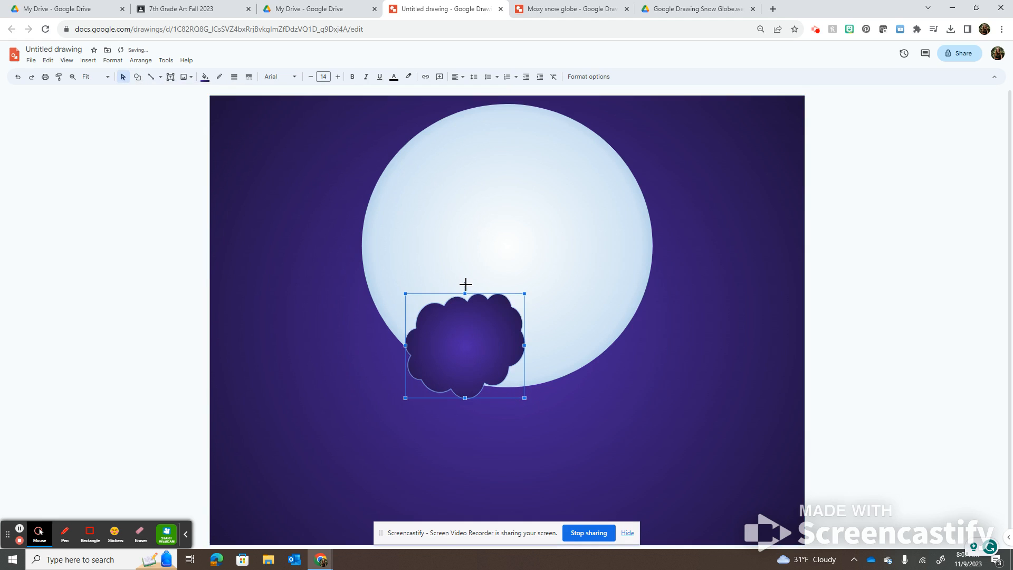
Fill the cloud with solid white and make its border transparent
left_click(205, 77)
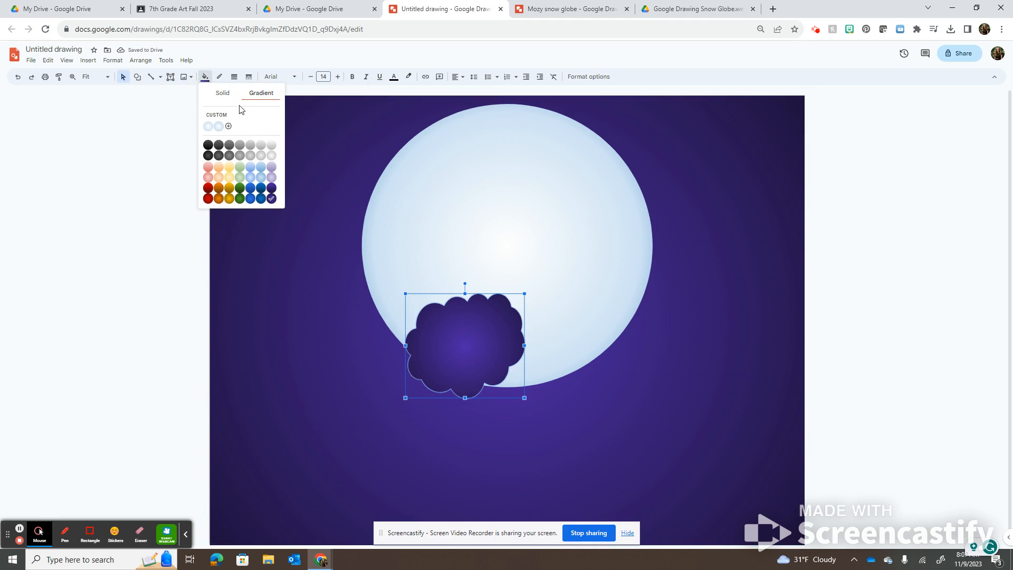
left_click(287, 135)
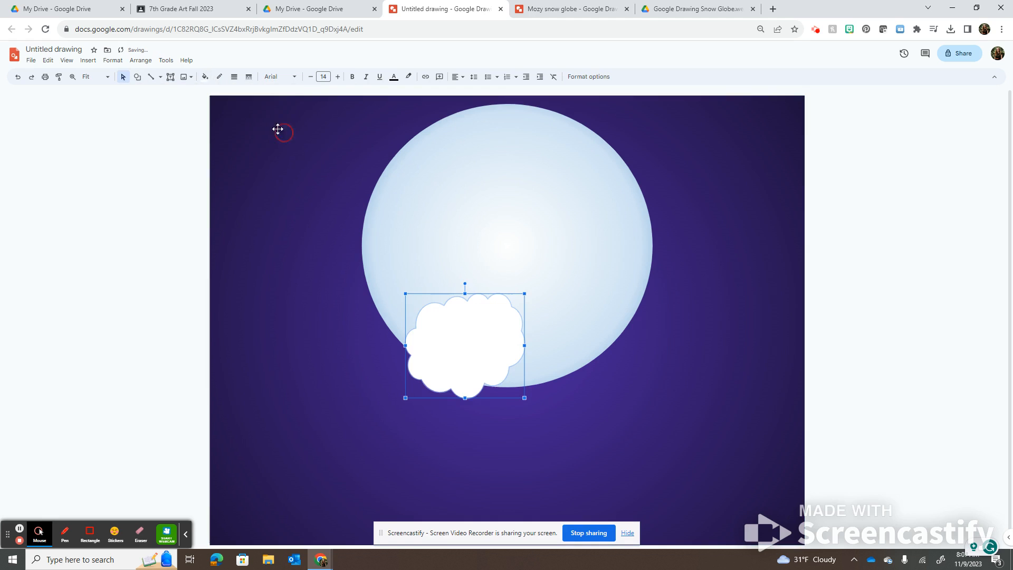
left_click(217, 77)
left_click(263, 197)
Rotate the white cloud roughly 25 degrees clockwise and fit it against the globe's lower-left edge
left_click_drag(464, 285, 499, 294)
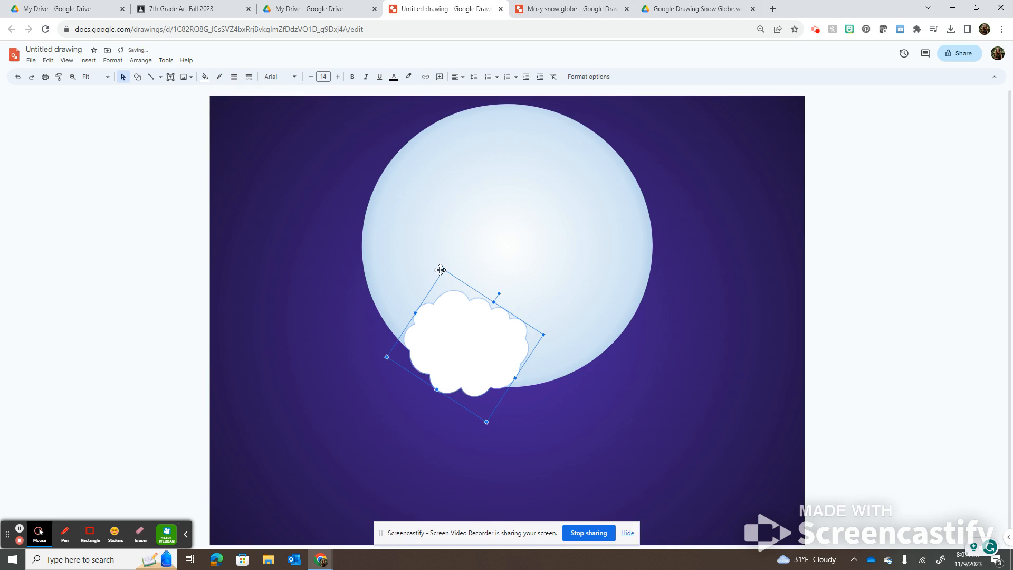
left_click_drag(443, 270, 456, 292)
left_click_drag(465, 356, 445, 345)
left_click_drag(490, 373, 476, 354)
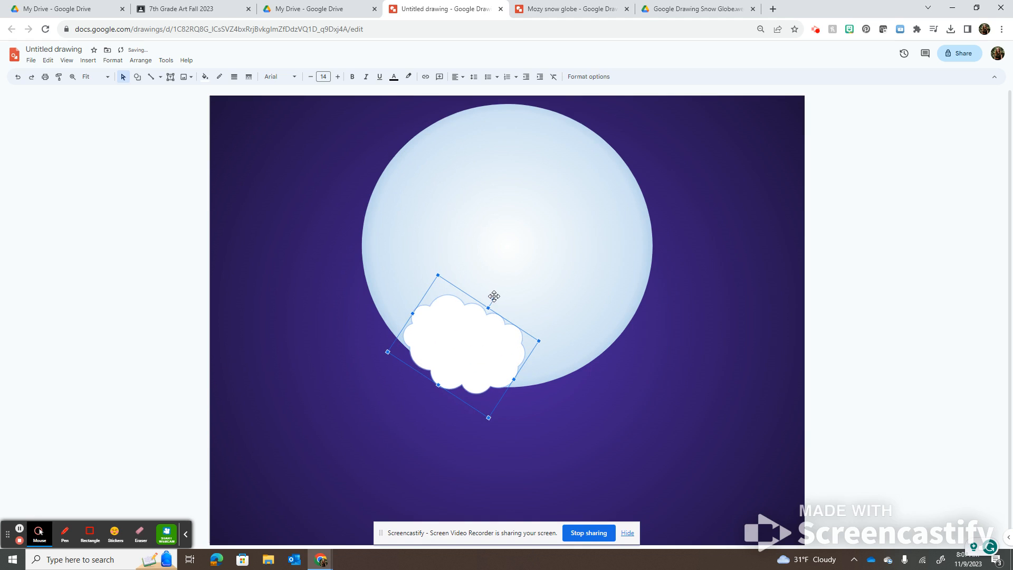
left_click_drag(492, 298, 484, 300)
Duplicate the cloud for the globe's bottom centre and lower-right edge, rotating the right copy nearly level to follow the curve
left_click(472, 333)
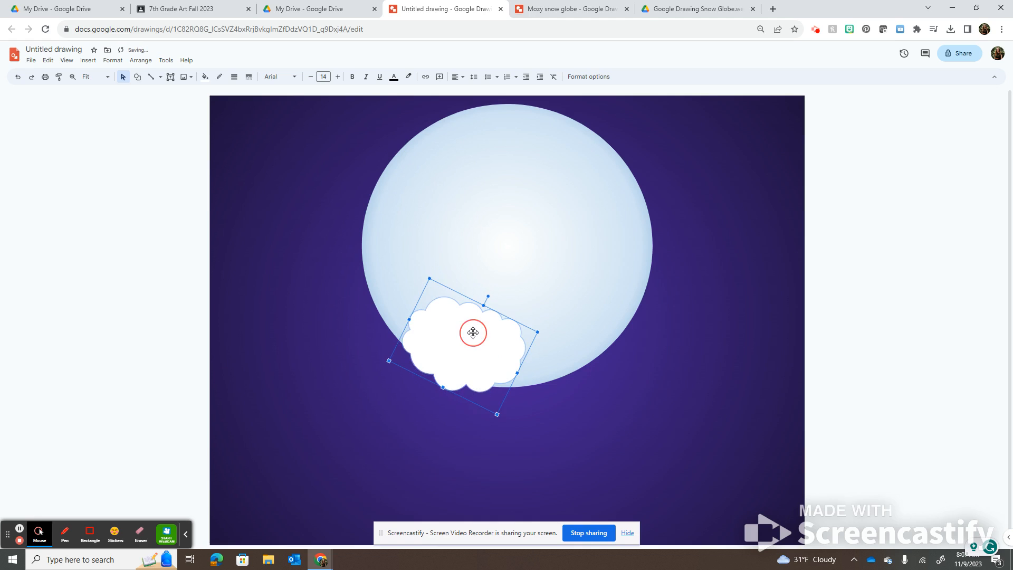
key("ctrl+d")
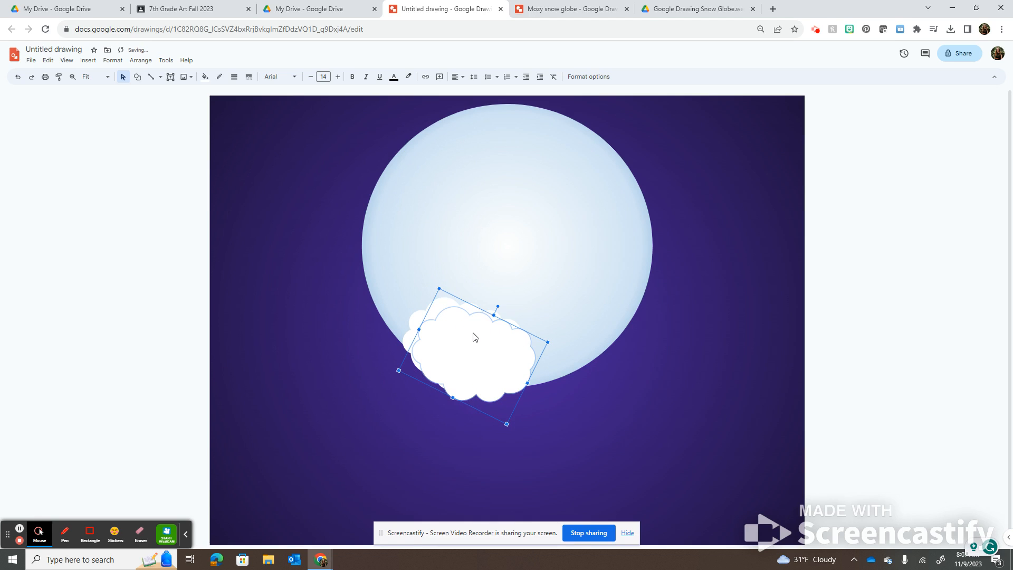
left_click_drag(524, 362, 673, 408)
left_click(505, 353)
left_click_drag(531, 352, 589, 325)
left_click_drag(564, 292, 561, 330)
left_click_drag(633, 393, 530, 356)
left_click_drag(542, 315, 543, 310)
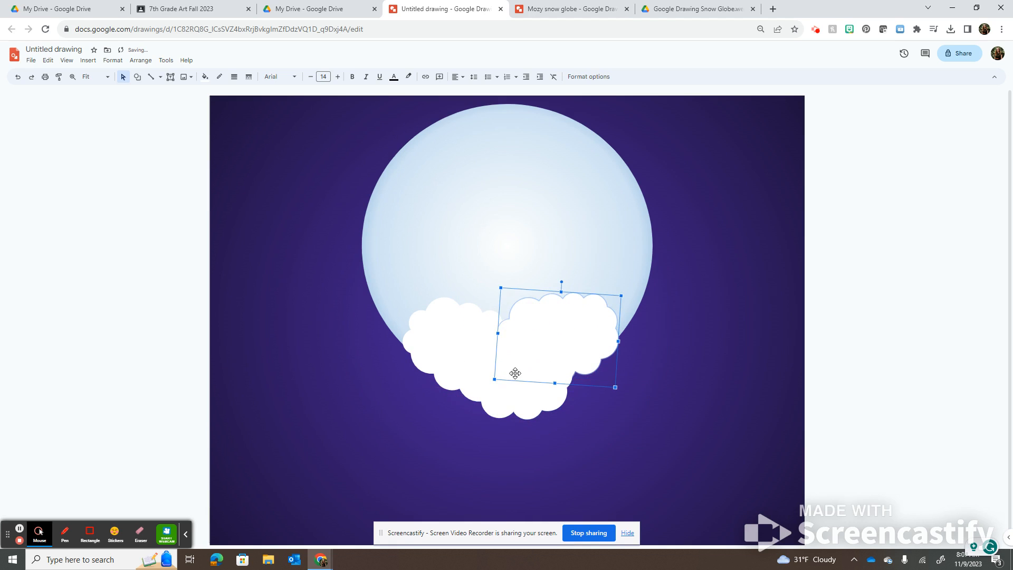
Shift the left and middle clouds slightly upward so the three clouds form one snow bank
left_click(461, 332)
mouse_move(519, 394)
left_mouse_down()
mouse_move(502, 373)
mouse_move(513, 384)
left_mouse_up()
left_click(516, 437)
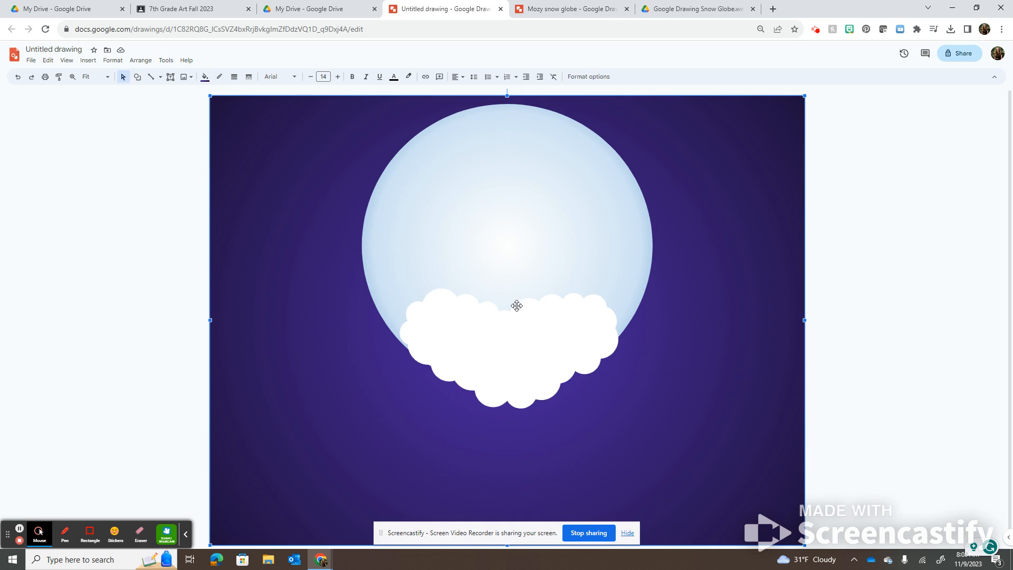
left_click(503, 338)
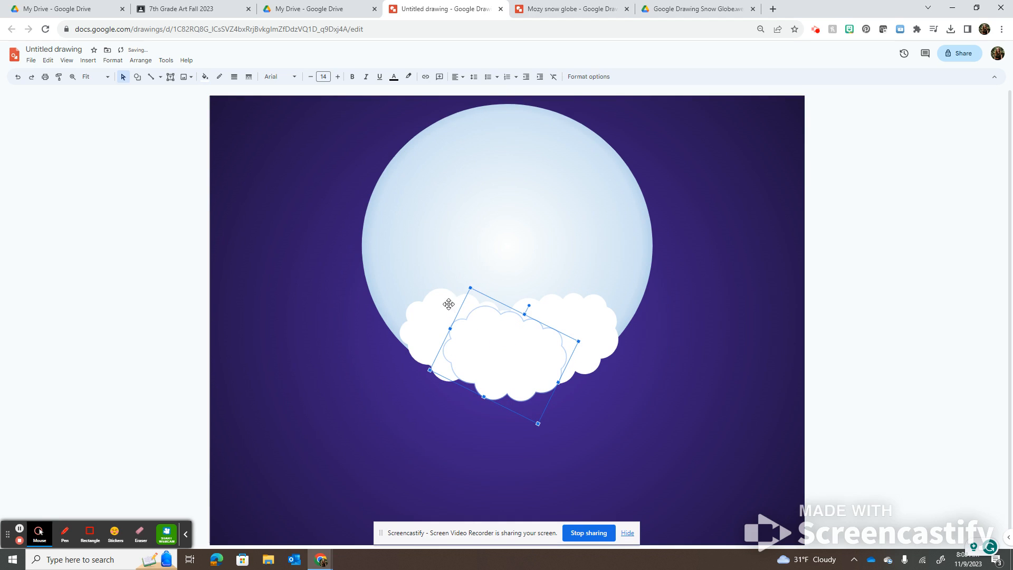
left_click(553, 430)
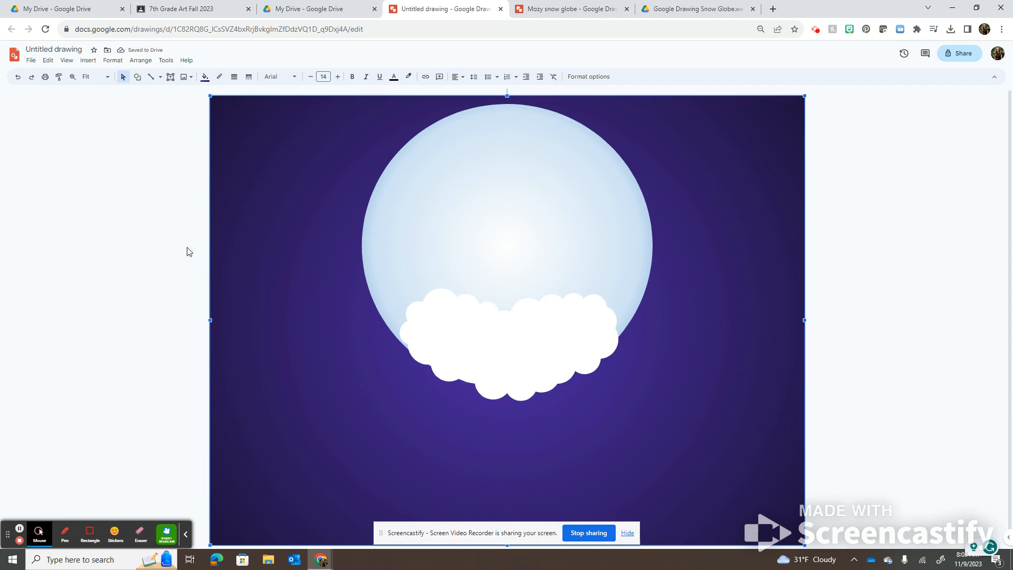
Insert a tall flowchart stored-data shape with curved sides over the left part of the drawing
left_click(88, 61)
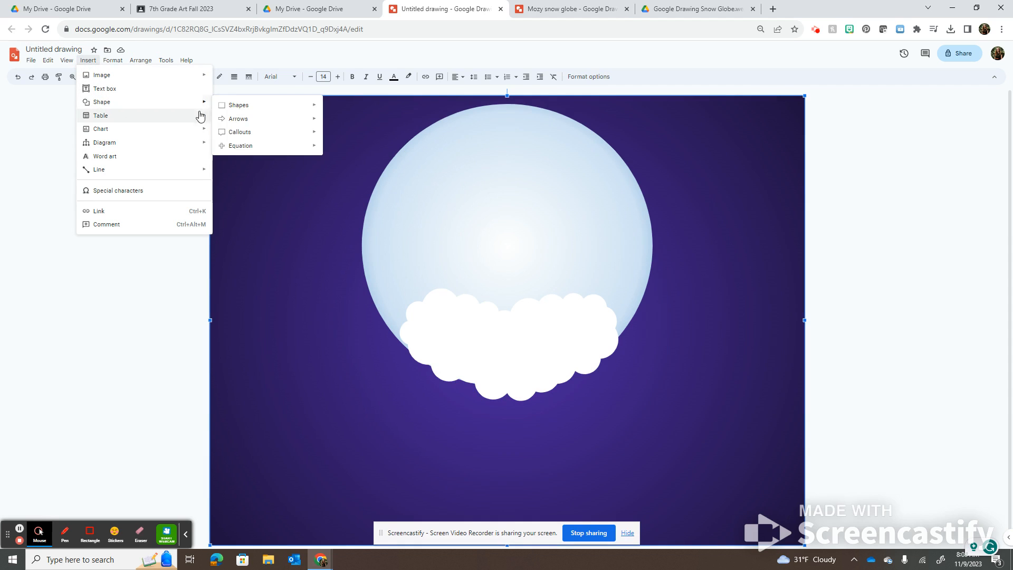
mouse_move(200, 116)
mouse_move(309, 106)
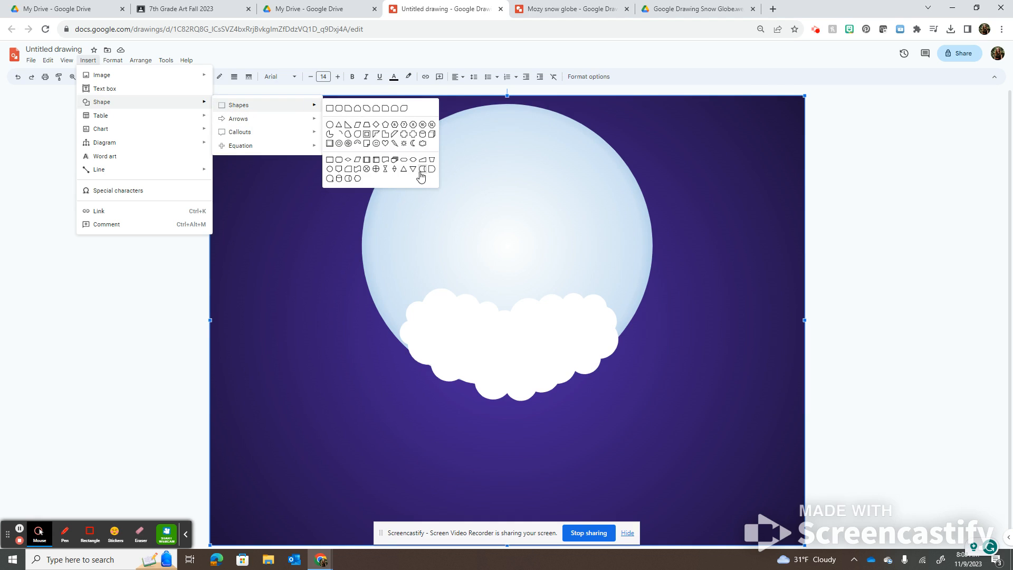
left_click(422, 170)
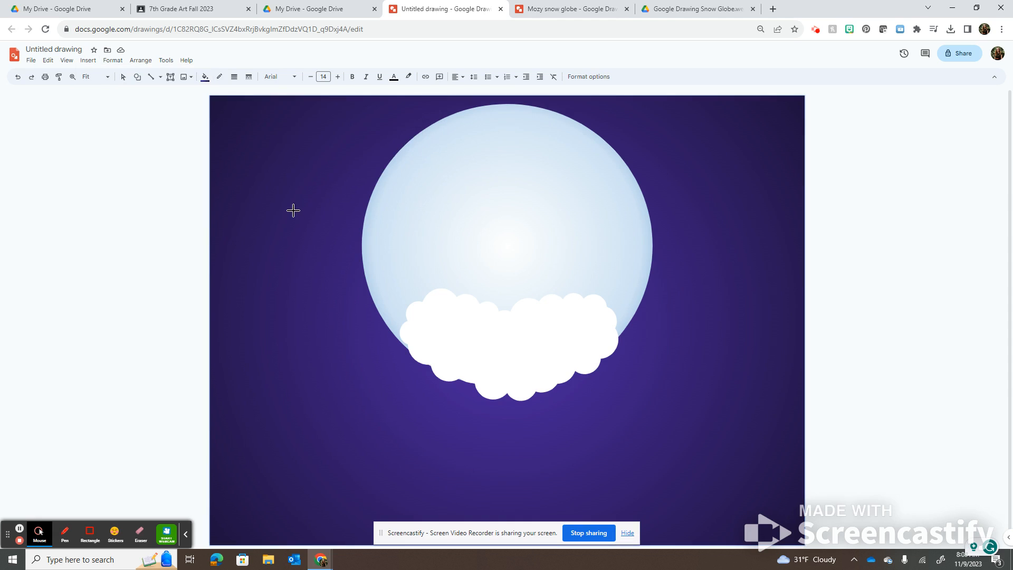
left_click_drag(269, 204, 297, 370)
left_click_drag(394, 456, 420, 438)
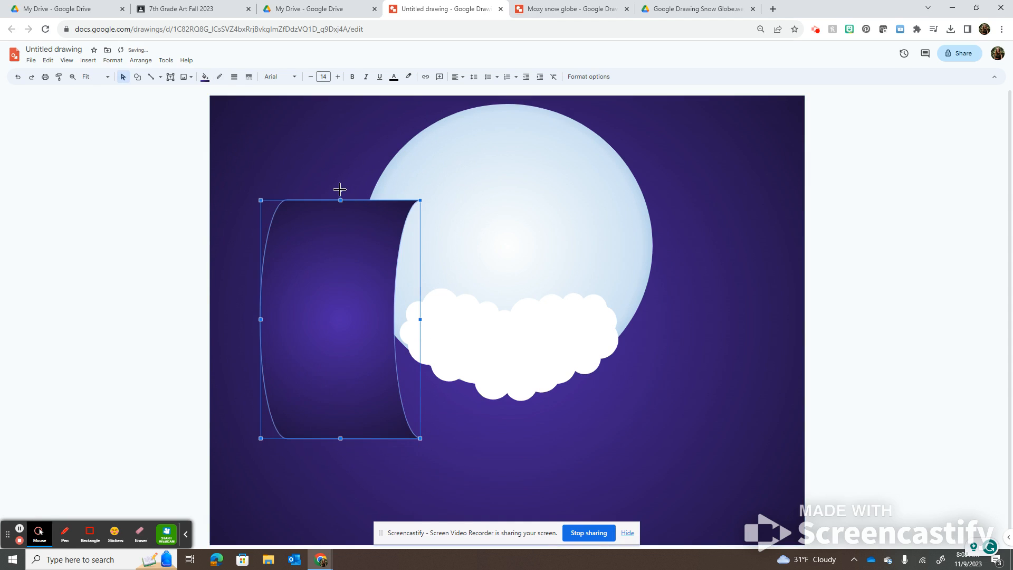
Rotate the curved shape 90 degrees counterclockwise and resize it beneath the globe as a base matching the snow bank's width
left_click_drag(341, 189, 202, 319)
left_click_drag(298, 313, 473, 401)
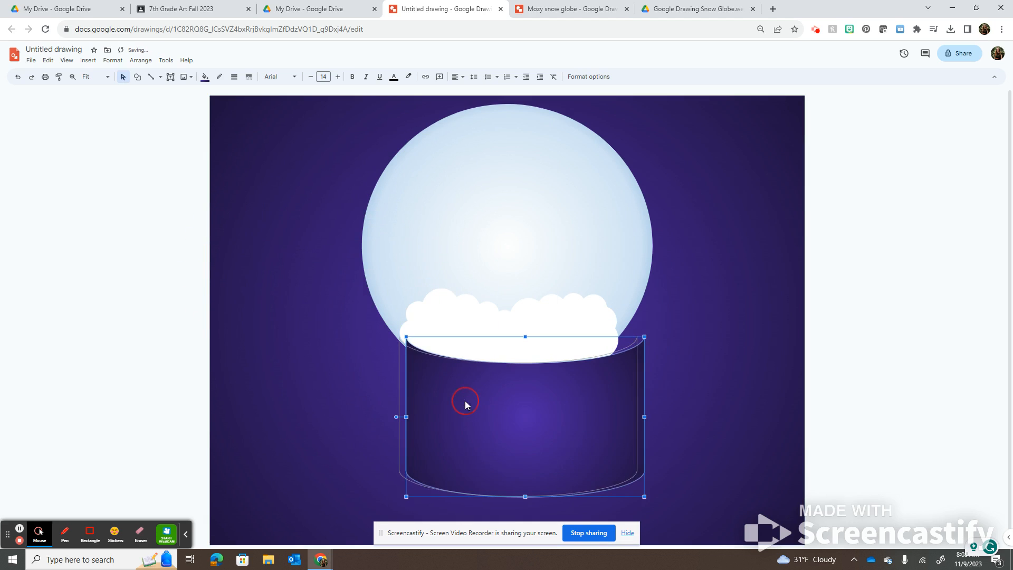
left_click_drag(637, 495, 620, 494)
left_click_drag(544, 446, 575, 429)
left_click_drag(509, 494, 509, 484)
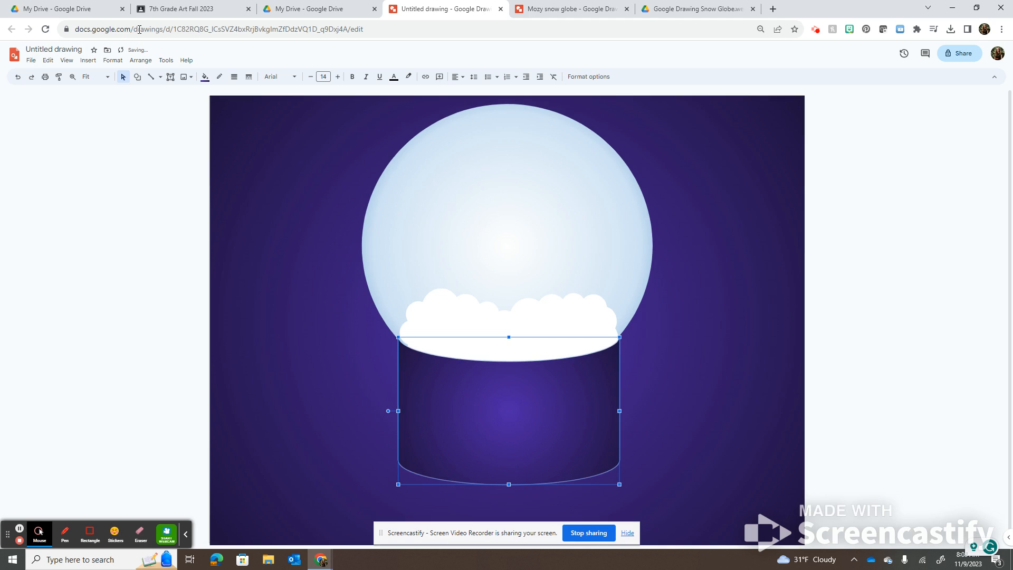
Start a custom gradient for the base with a black first stop and two added stops, one dark gold about a third along
left_click(204, 77)
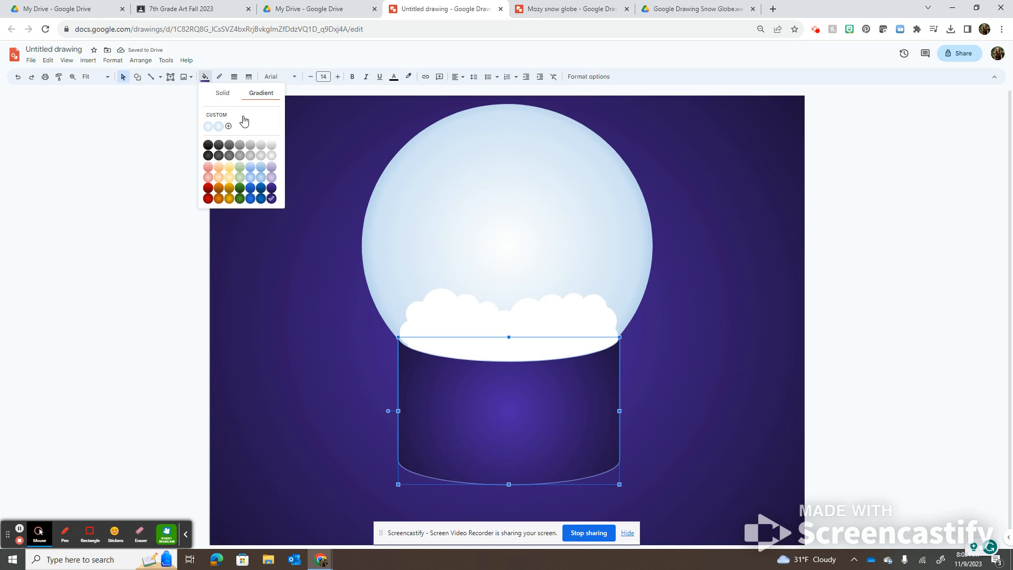
left_click(230, 127)
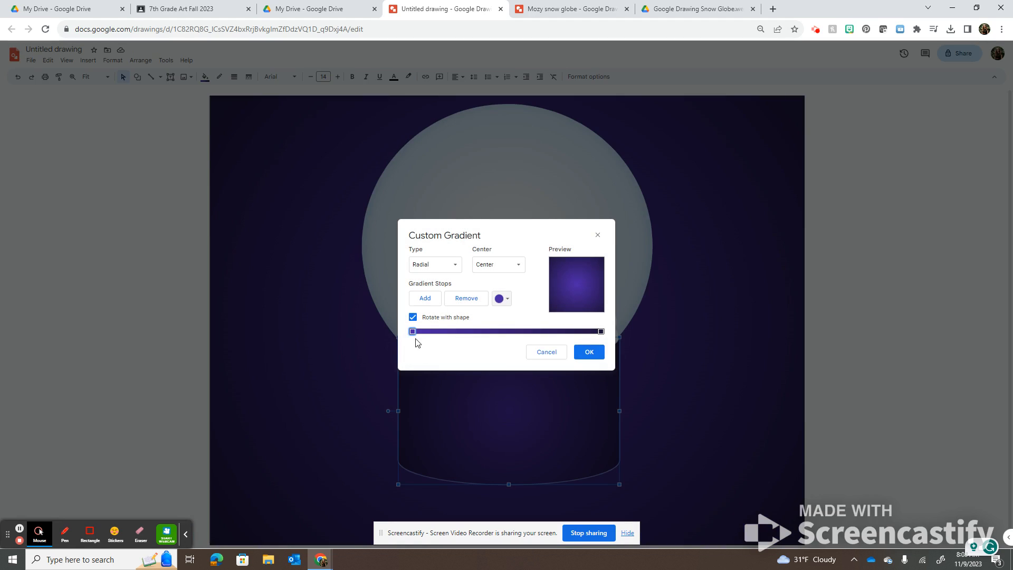
left_click(504, 299)
left_click(500, 343)
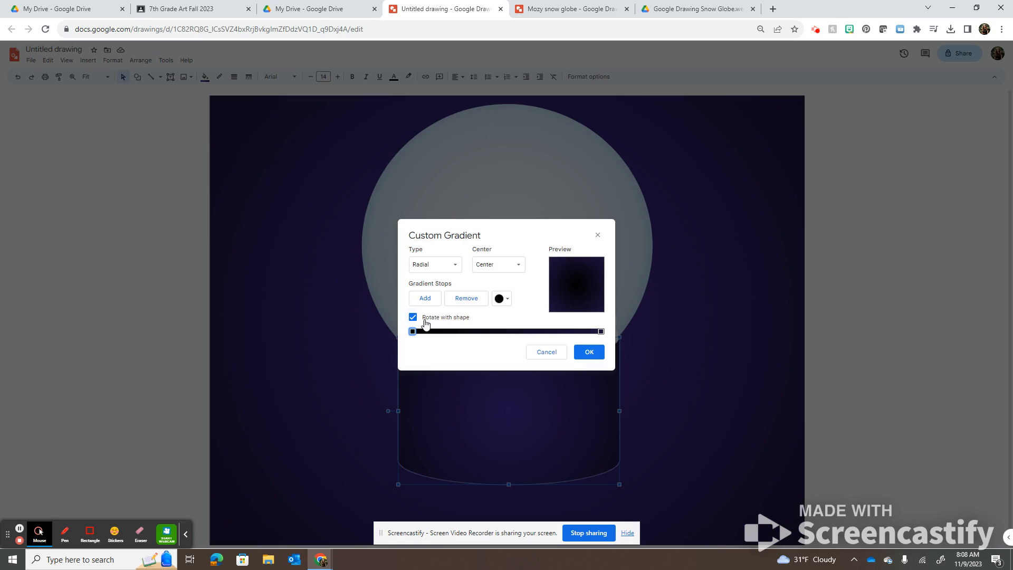
left_click(427, 300)
left_click_drag(507, 333, 478, 333)
left_click(503, 299)
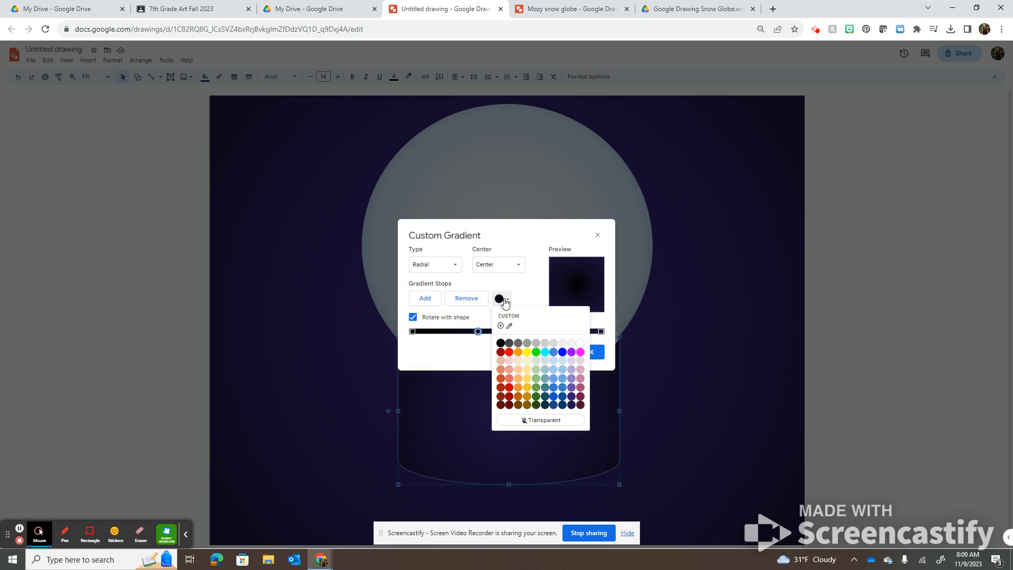
left_click(527, 395)
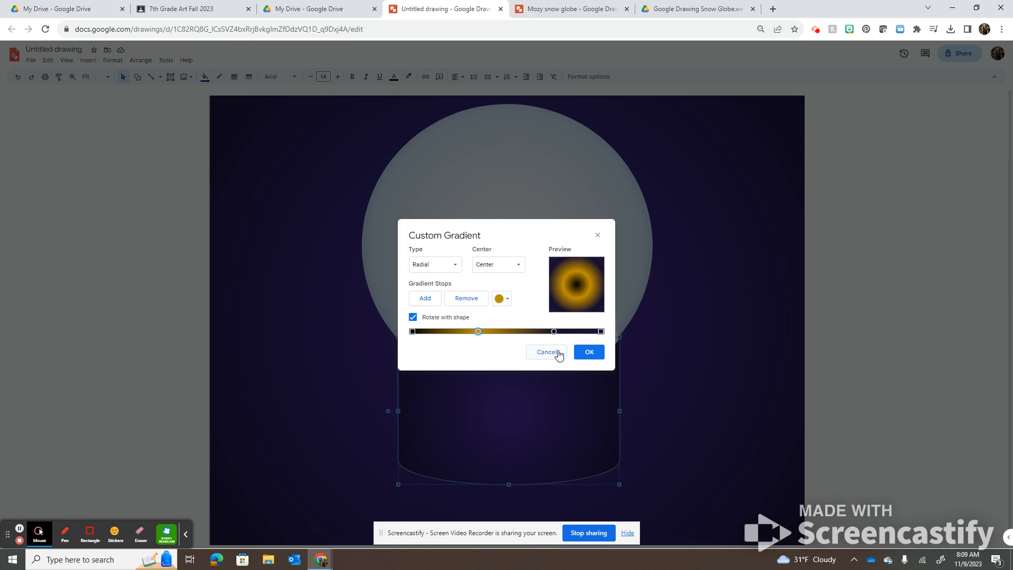
Apply the base gradient as Linear with a pale cream stop about 80% along and the gold stop just past the middle
left_click(446, 264)
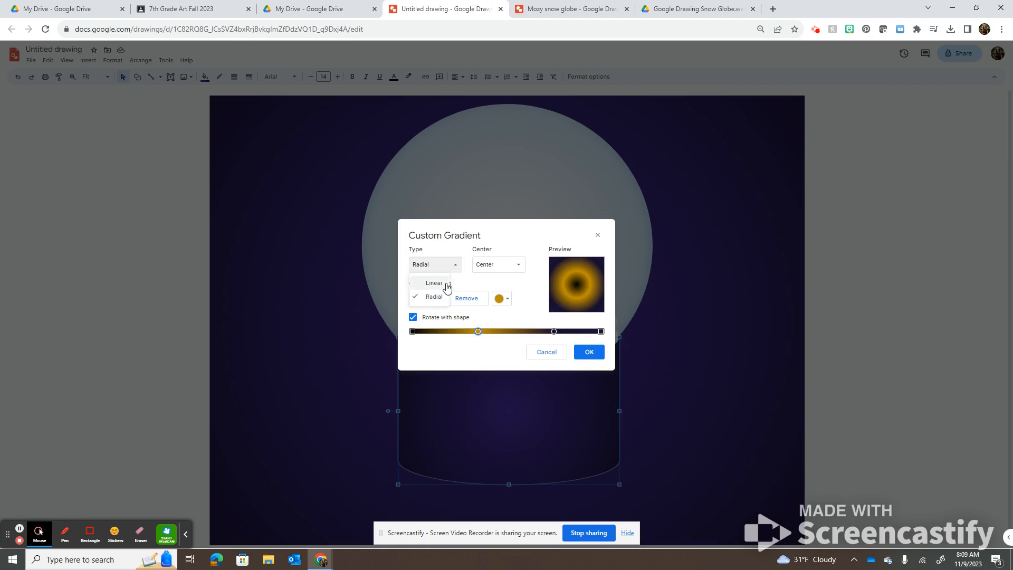
left_click(434, 284)
left_click(553, 332)
left_click(502, 299)
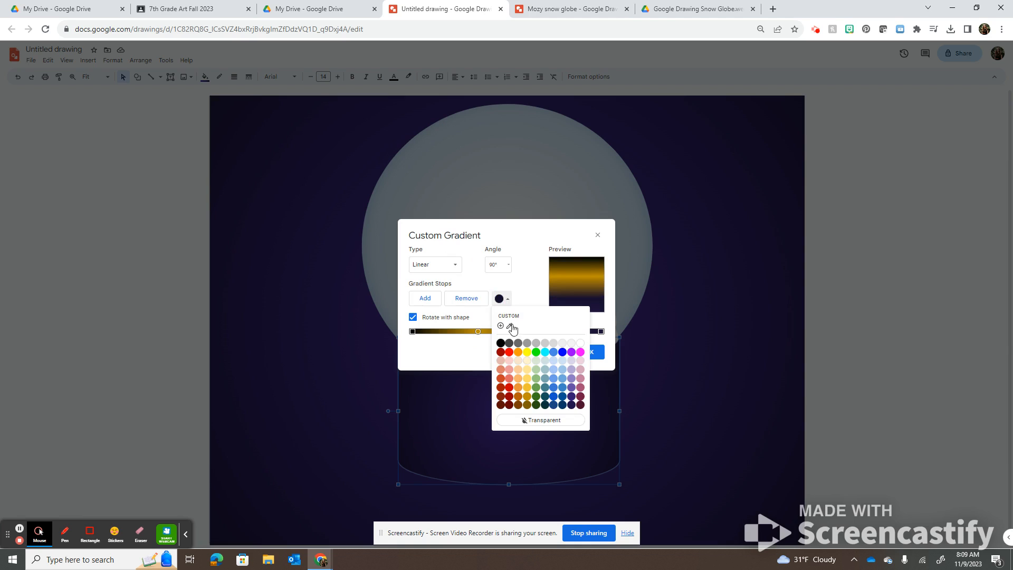
left_click(526, 361)
left_click_drag(554, 333, 564, 331)
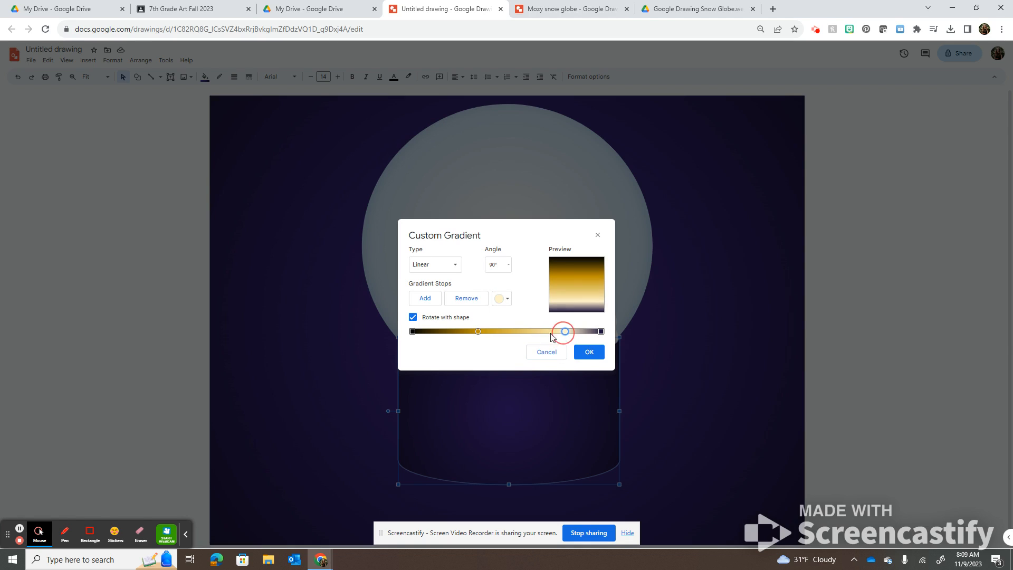
left_click_drag(477, 333, 519, 335)
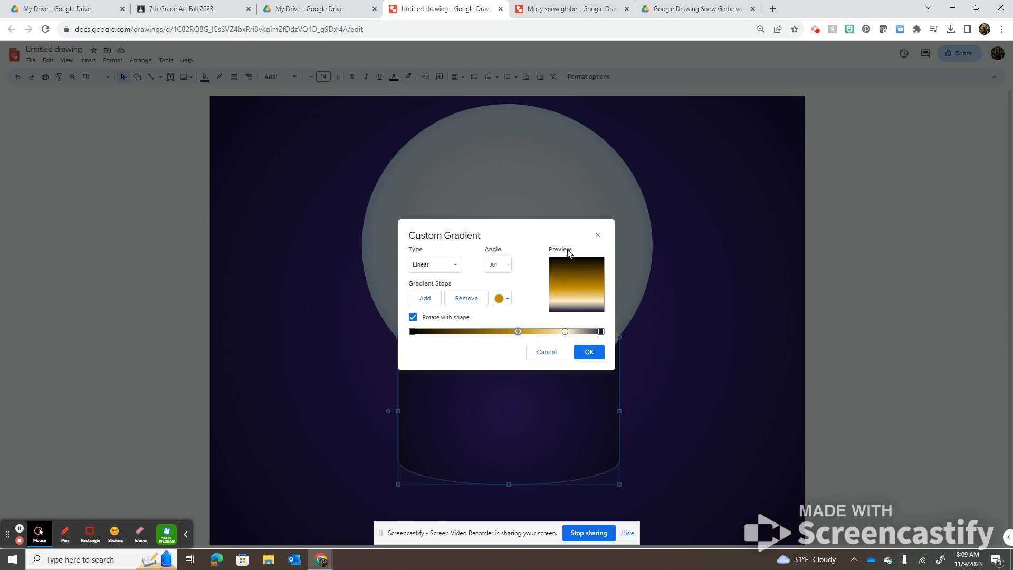
left_click(587, 352)
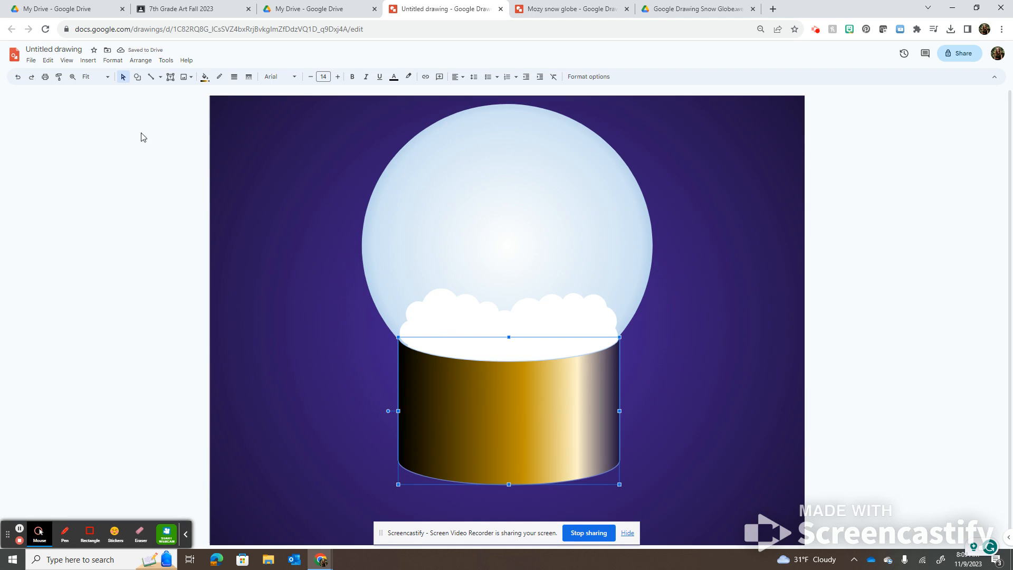
Rework the base's gradient with the gold stop about 45% along and the cream stop about three quarters along
left_click(204, 77)
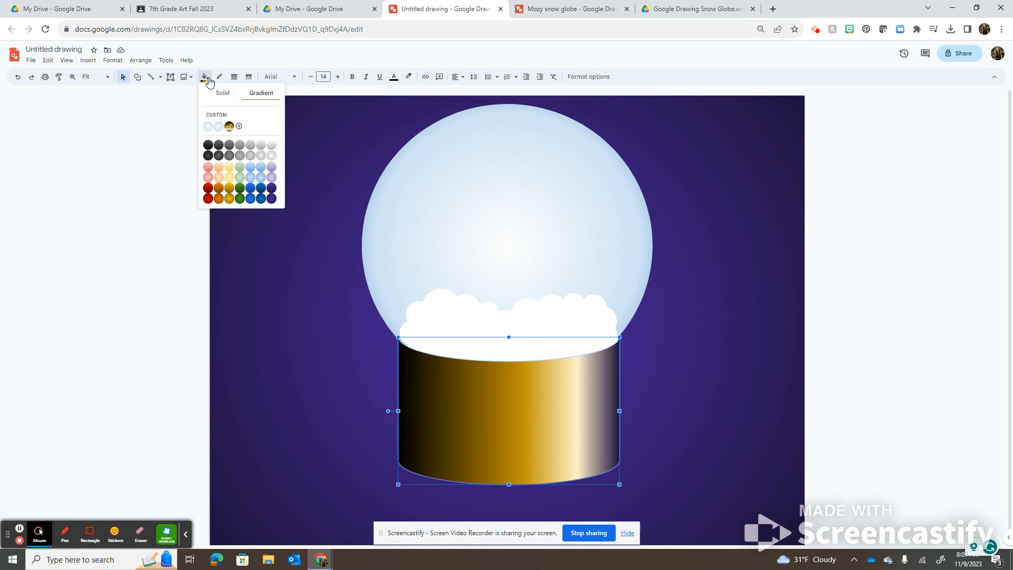
left_click(231, 127)
left_click(205, 77)
left_click(241, 127)
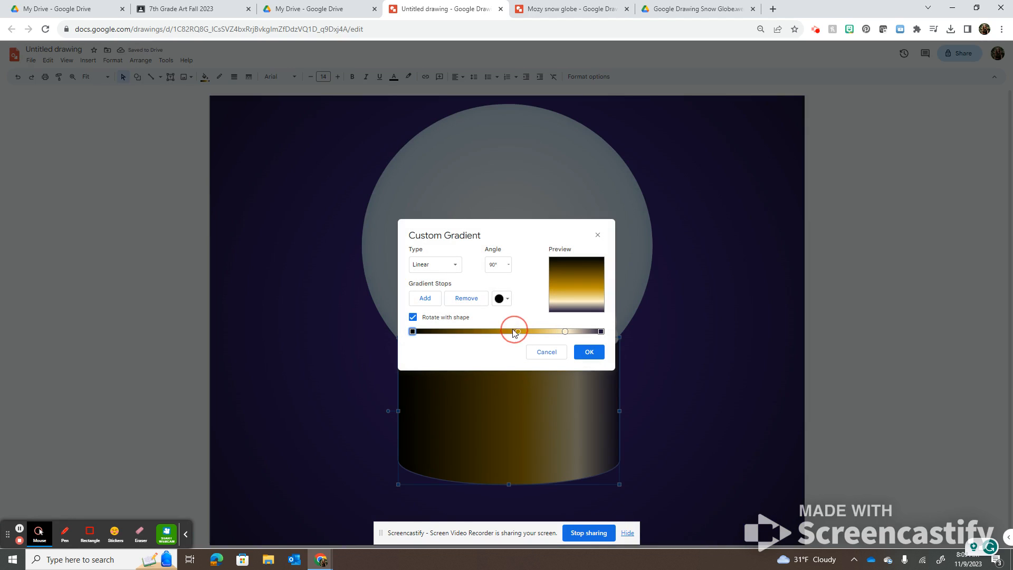
left_click_drag(564, 331, 498, 332)
left_click(588, 352)
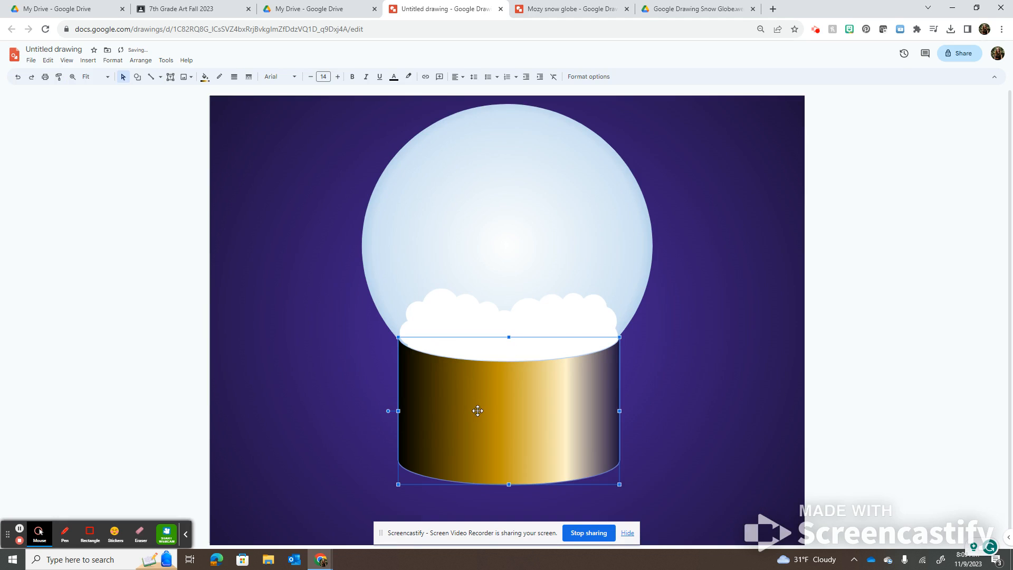
Recolour the base gradient's gold stop to red and stretch the base slightly downward
left_click(209, 79)
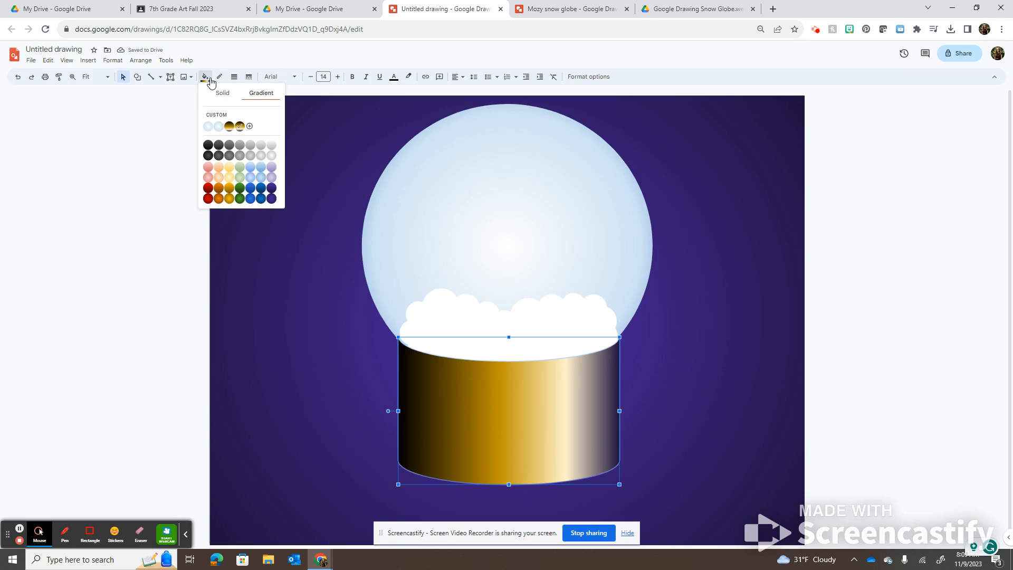
left_click(249, 126)
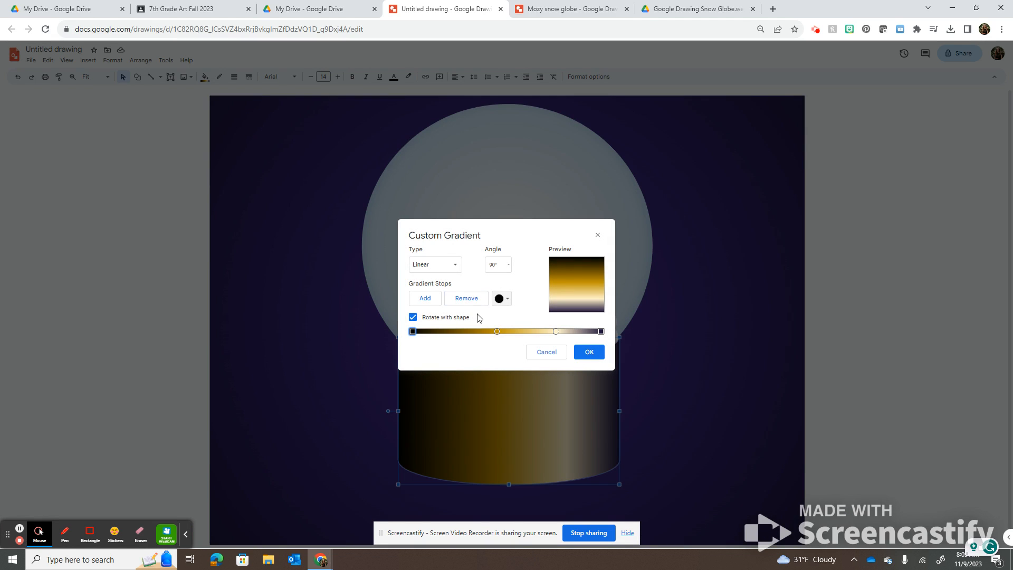
left_click(497, 331)
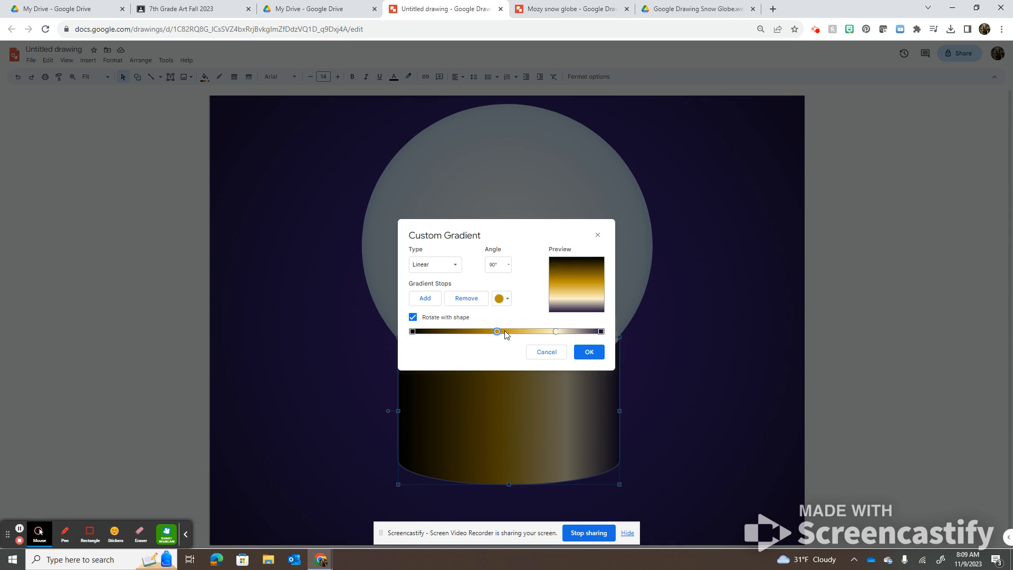
left_click(503, 299)
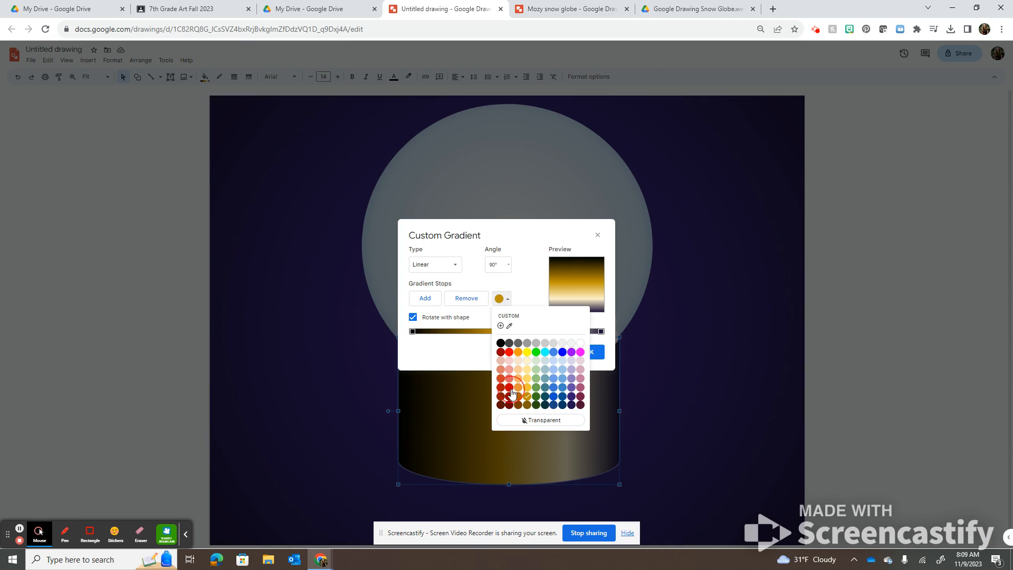
left_click(509, 388)
left_click(586, 352)
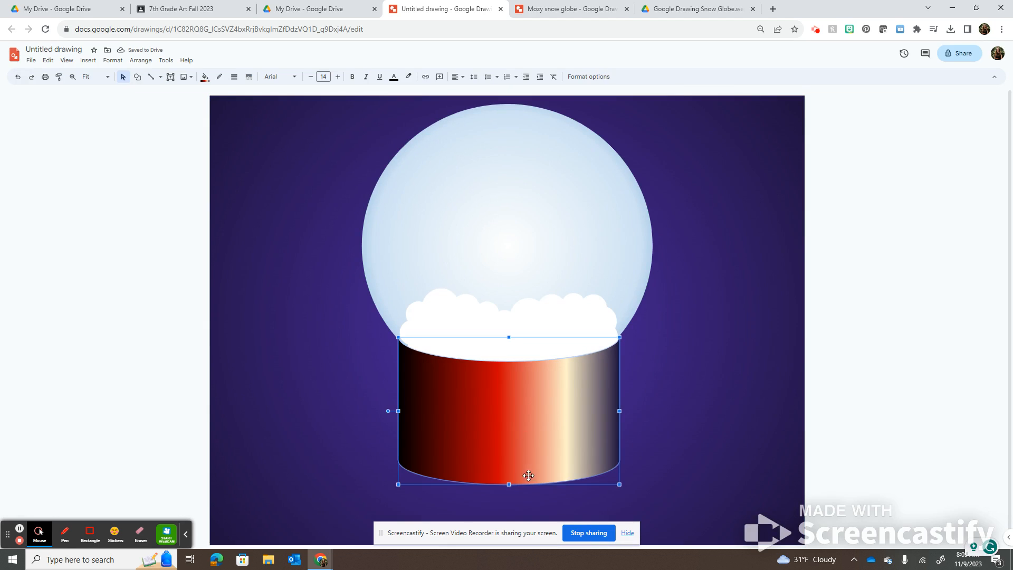
left_click_drag(510, 486, 511, 490)
left_click(698, 447)
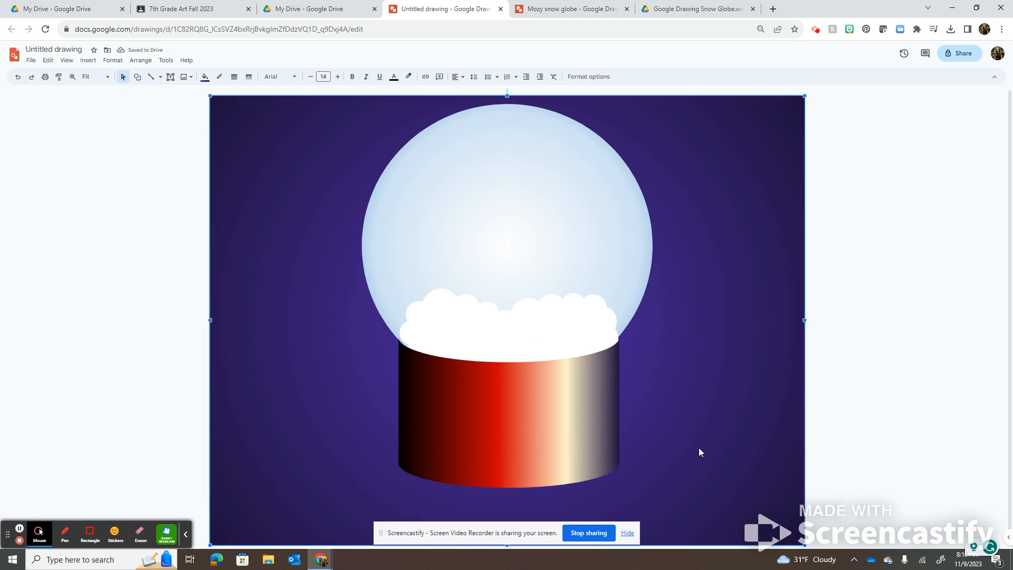
Rename the drawing as Mozy Snow Globe
left_click(76, 48)
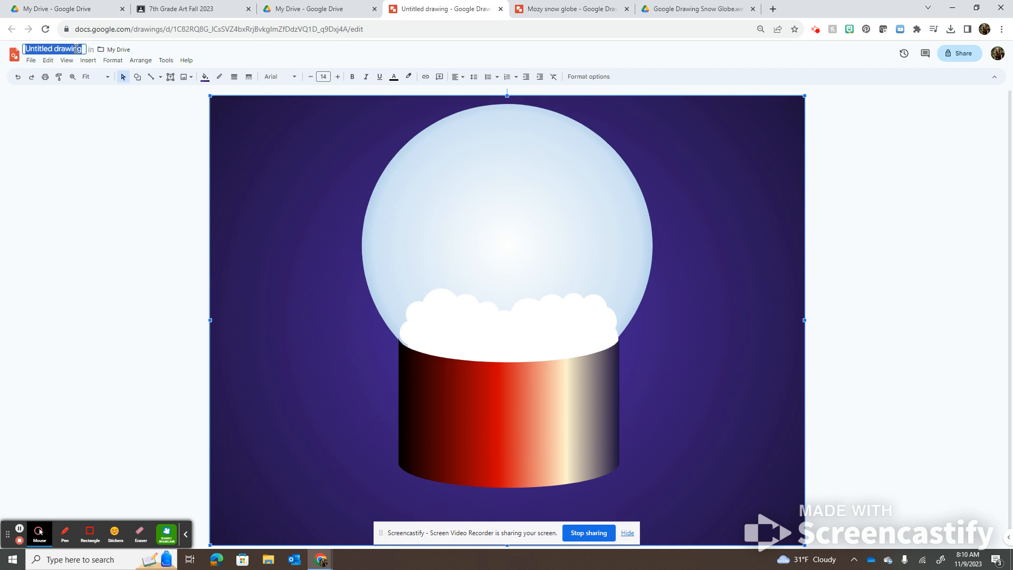
type("M")
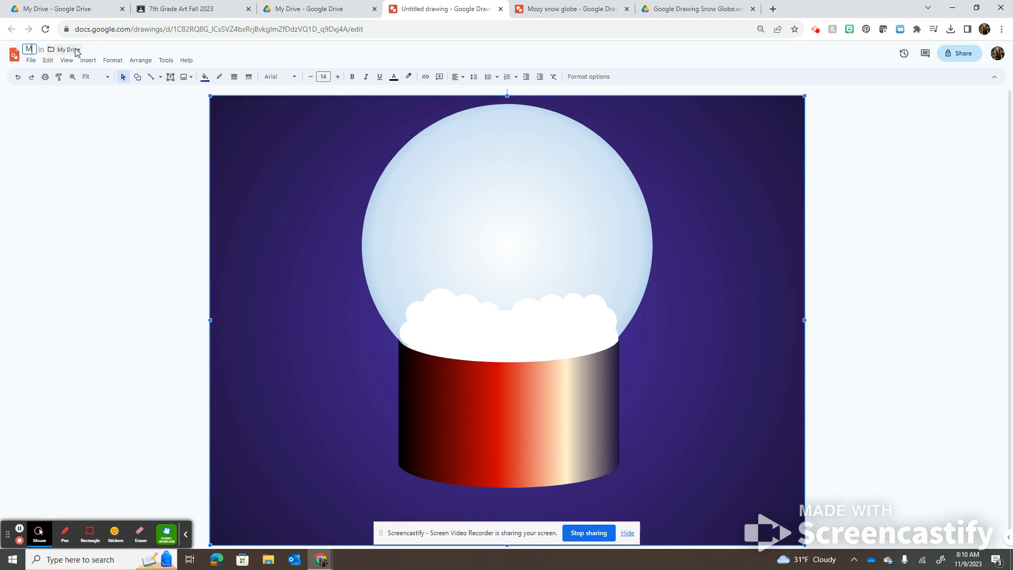
type("ozy Snow Globe")
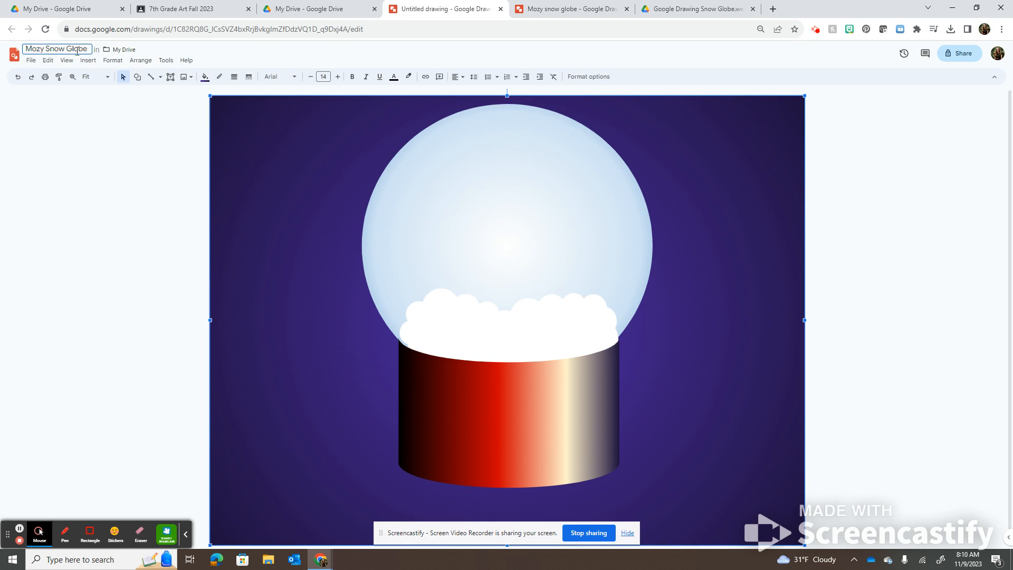
left_click(436, 192)
Select the globe, the three snow clouds and the base together and move them slightly down the background
left_click(468, 179)
left_click(483, 329, "shift")
left_click(560, 331, "shift")
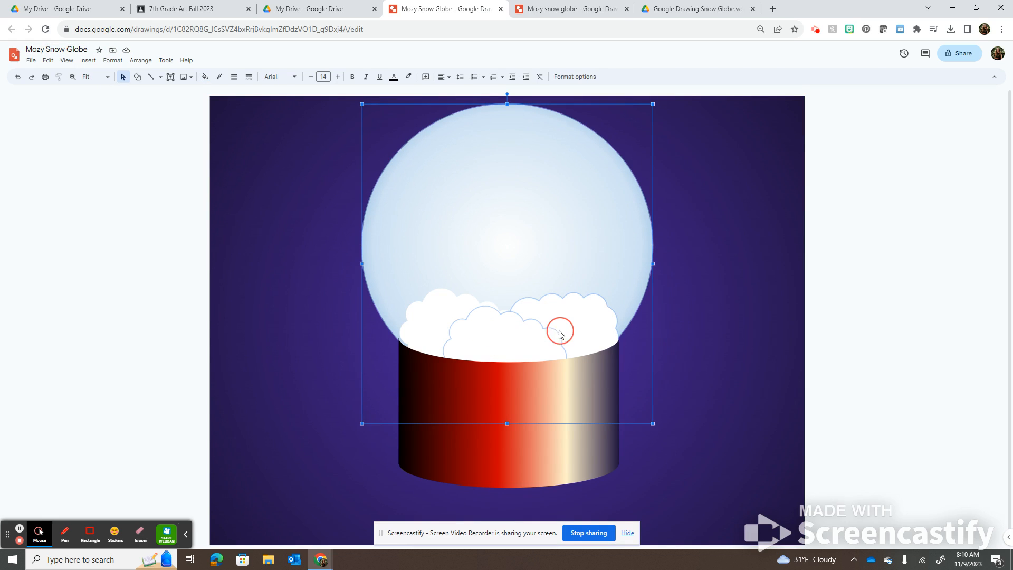
left_click(439, 306, "shift")
left_click(484, 453, "shift")
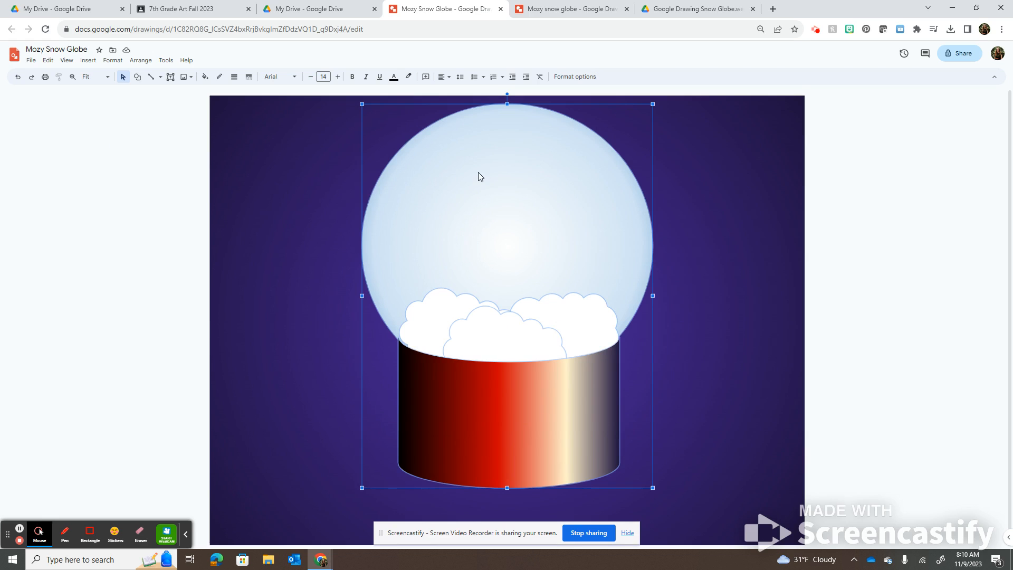
left_click_drag(482, 176, 474, 199)
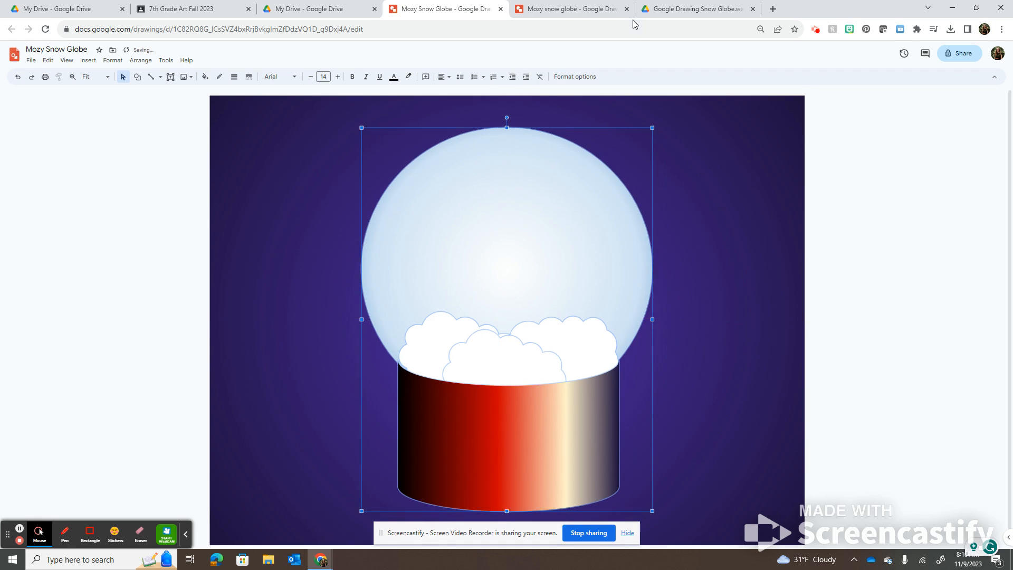
Check the finished snow globe example, and open the Gingerbread Village drawing from My Drive
left_click(570, 9)
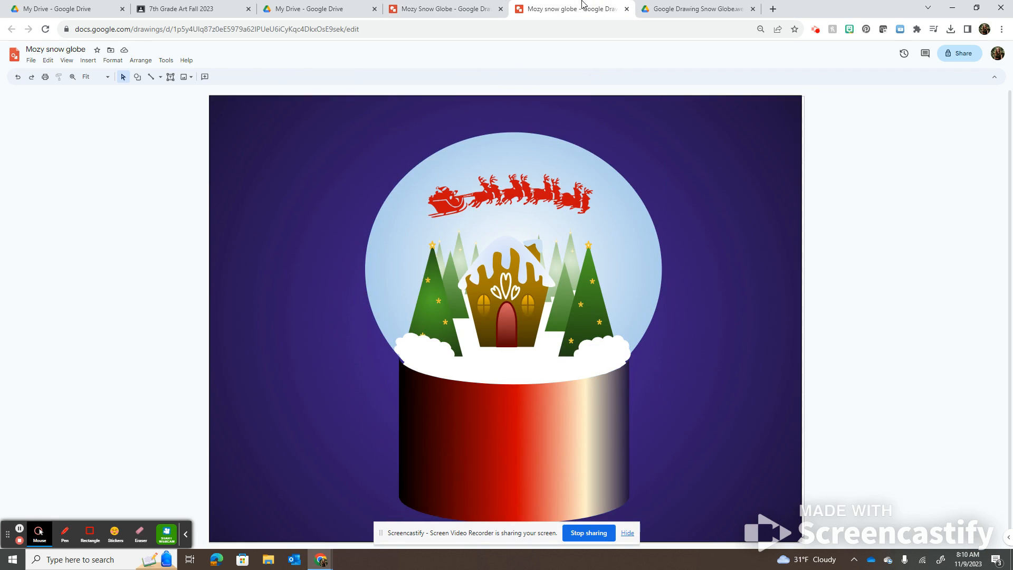
left_click(443, 9)
left_click(316, 9)
double_click(496, 212)
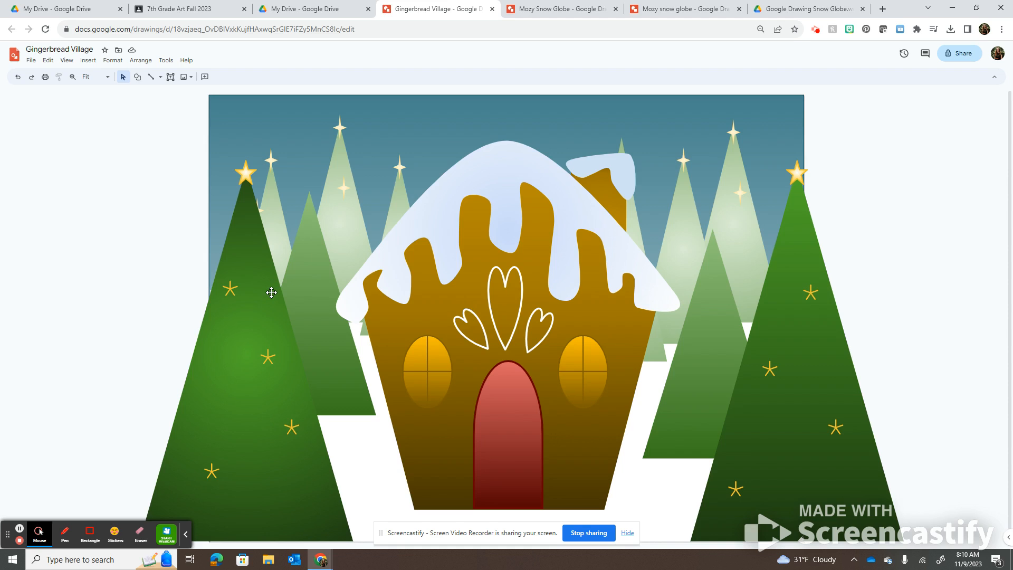
Examine the background tree, roof snow and chimney snow as separate shapes within the grouped gingerbread scene
left_click(268, 305)
left_click(345, 165)
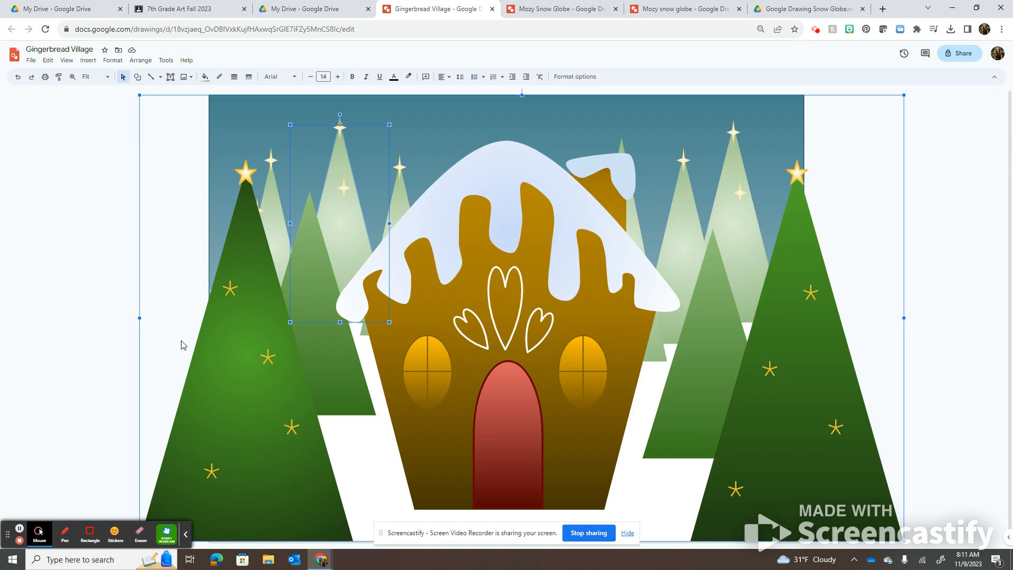
left_click(90, 222)
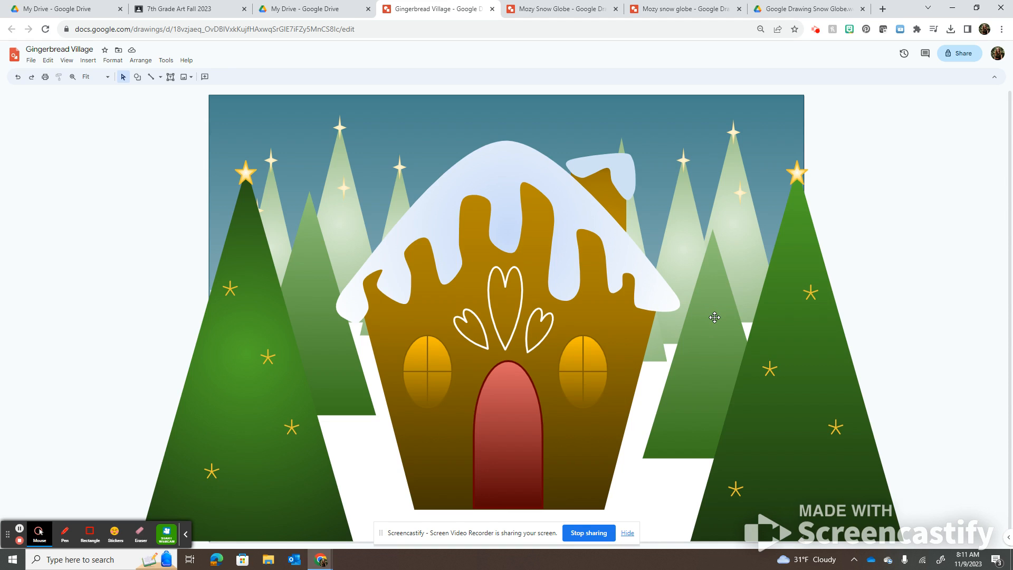
left_click(512, 172)
left_click(517, 171)
left_click(602, 158)
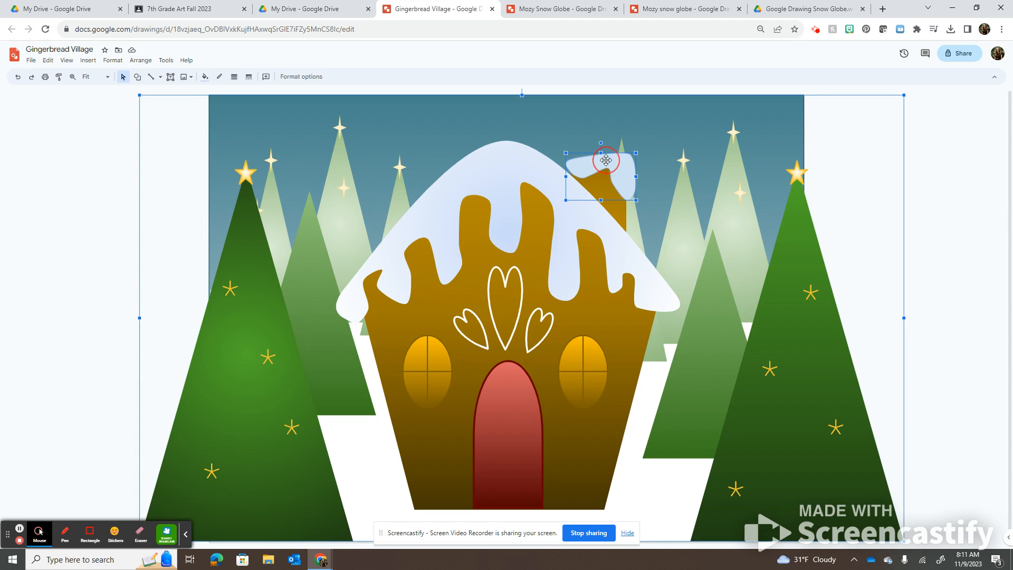
left_click(505, 175)
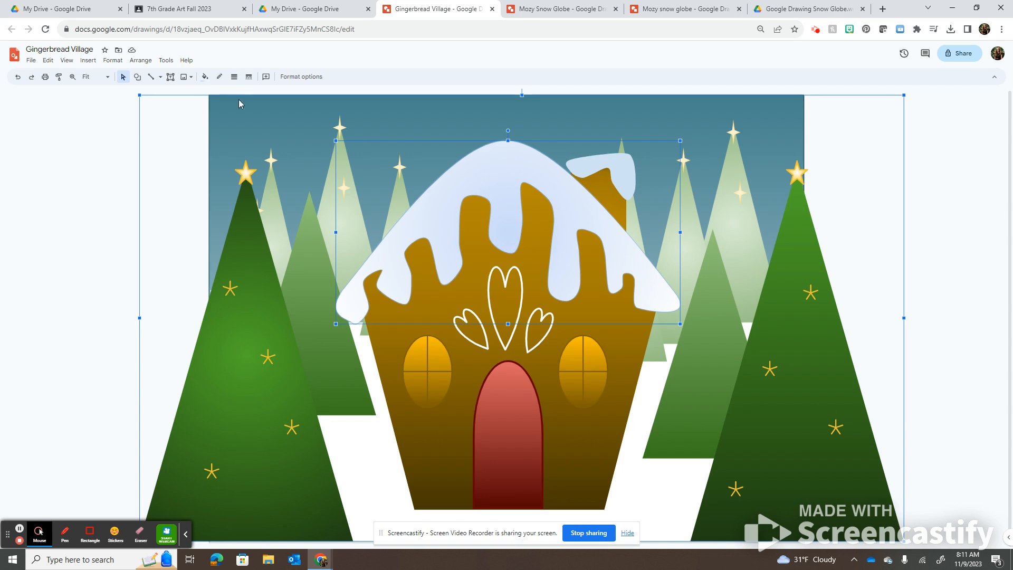
left_click(160, 77)
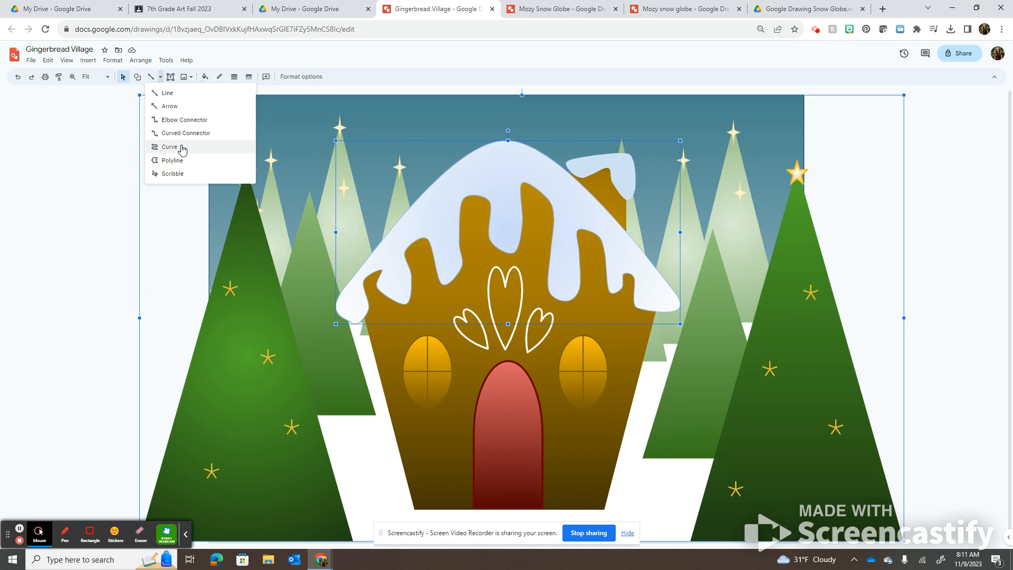
left_click(102, 187)
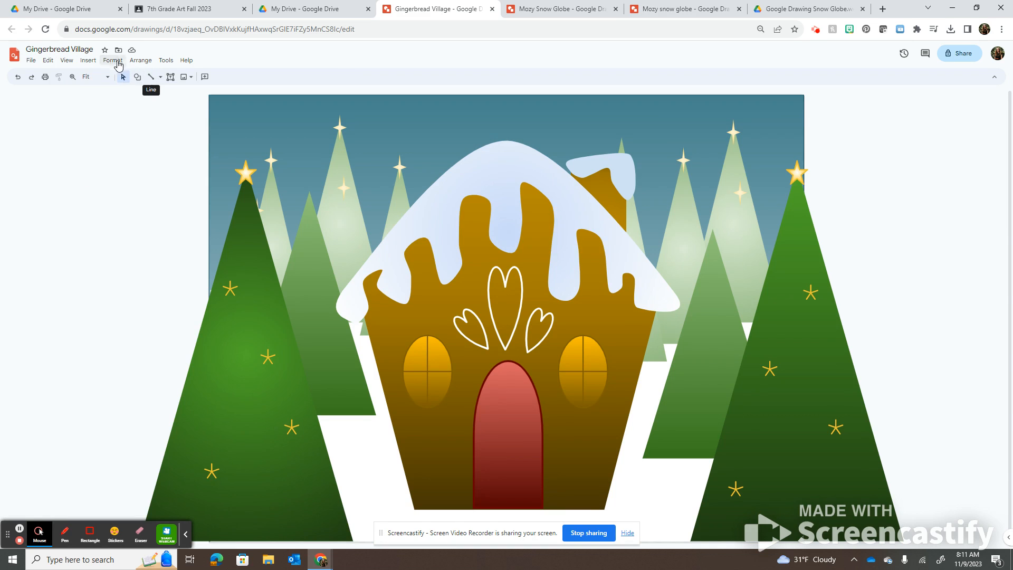
left_click(84, 60)
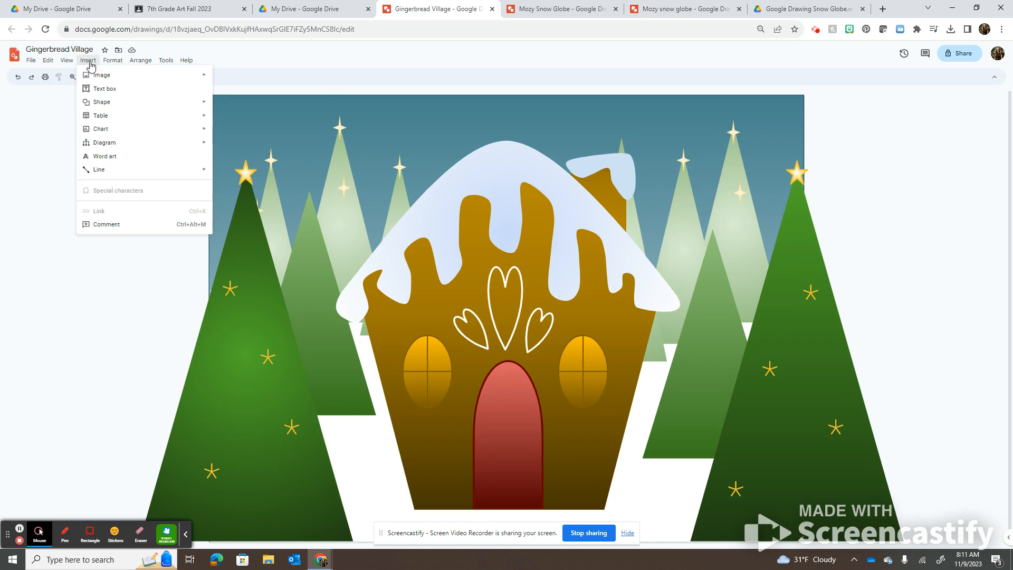
mouse_move(107, 102)
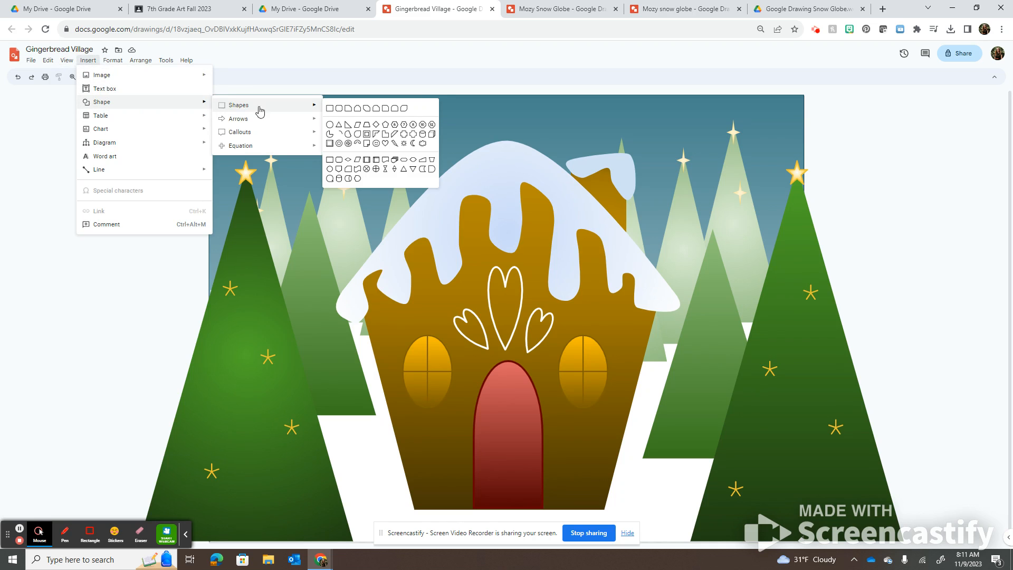
mouse_move(309, 109)
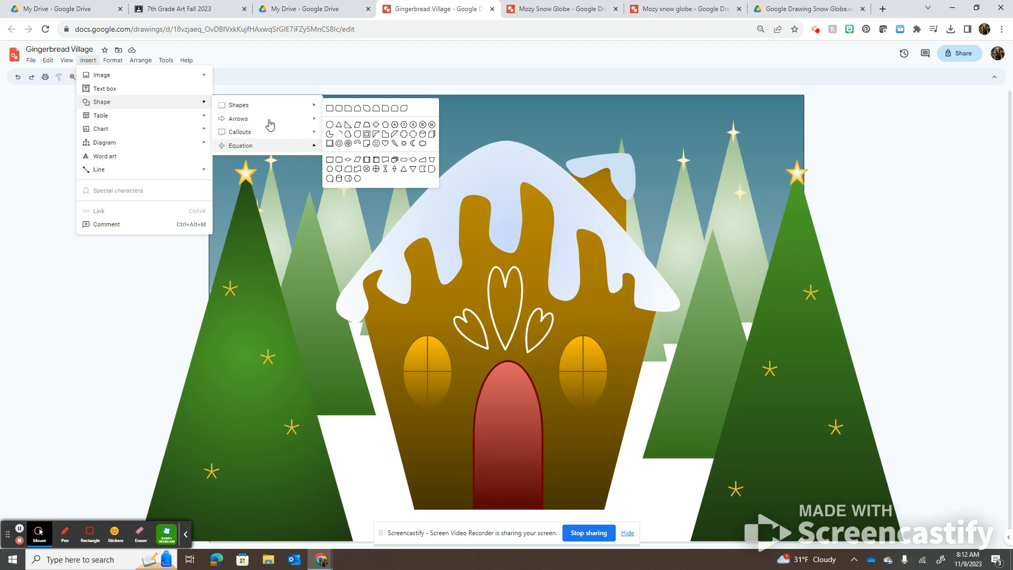
mouse_move(269, 130)
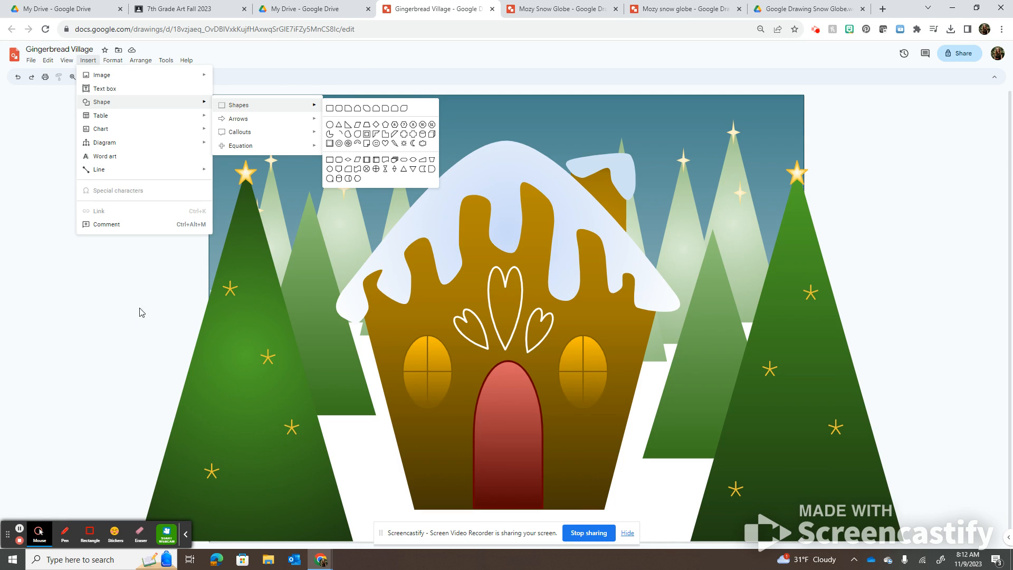
left_click(150, 299)
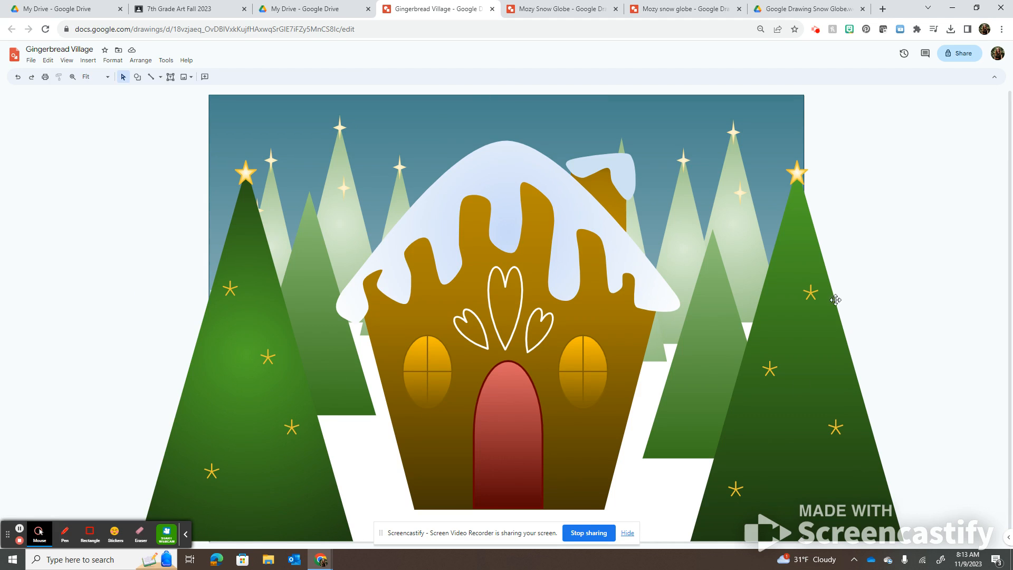
left_click(520, 8)
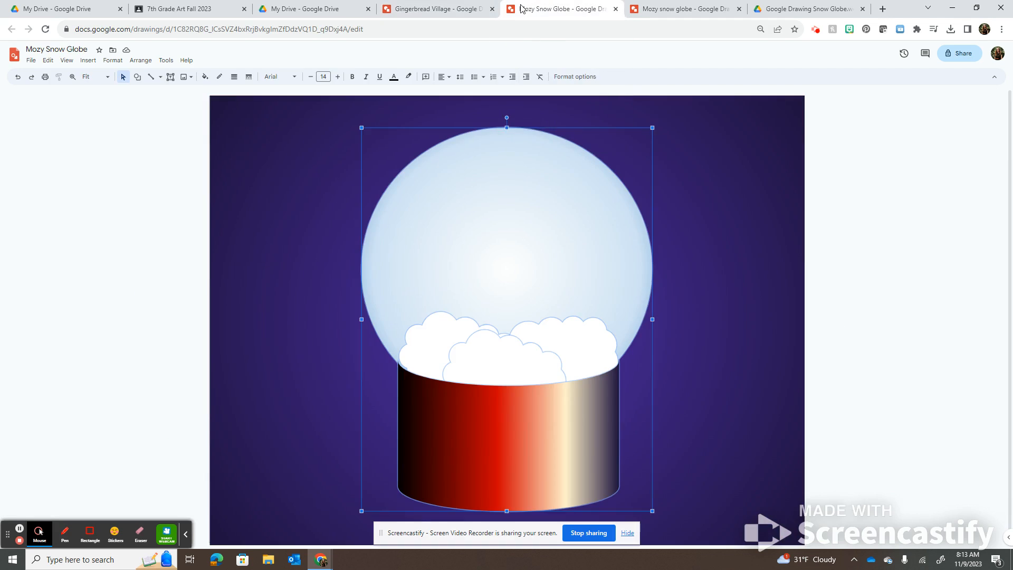
left_click(401, 6)
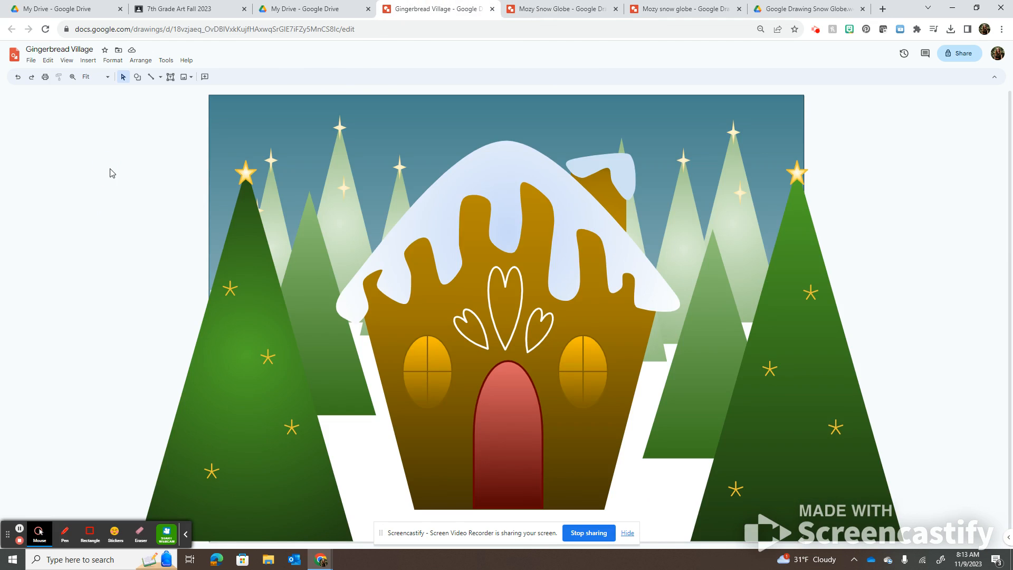
Ungroup the whole gingerbread house and trees scene
left_click(253, 251)
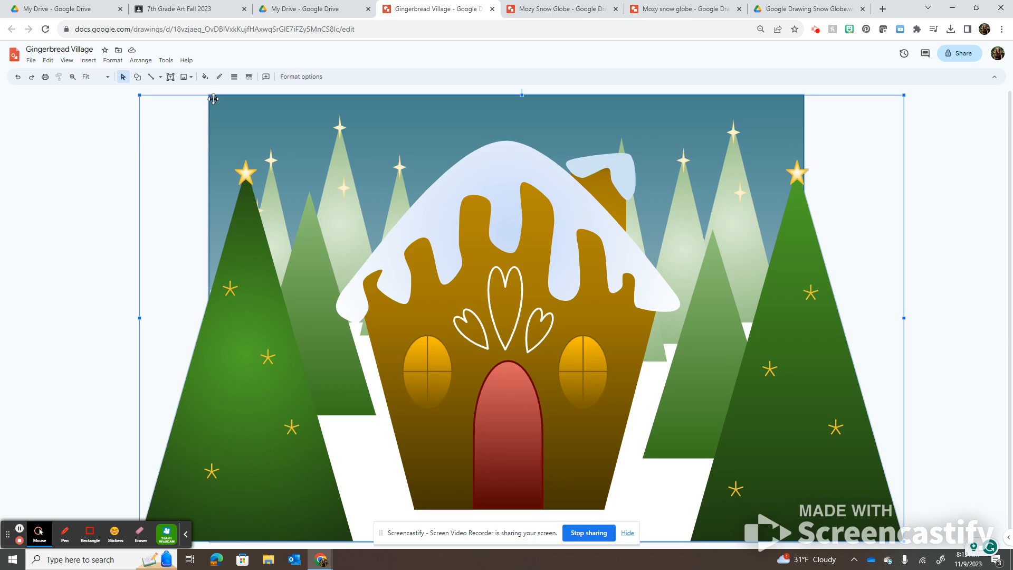
left_click(141, 61)
left_click(170, 164)
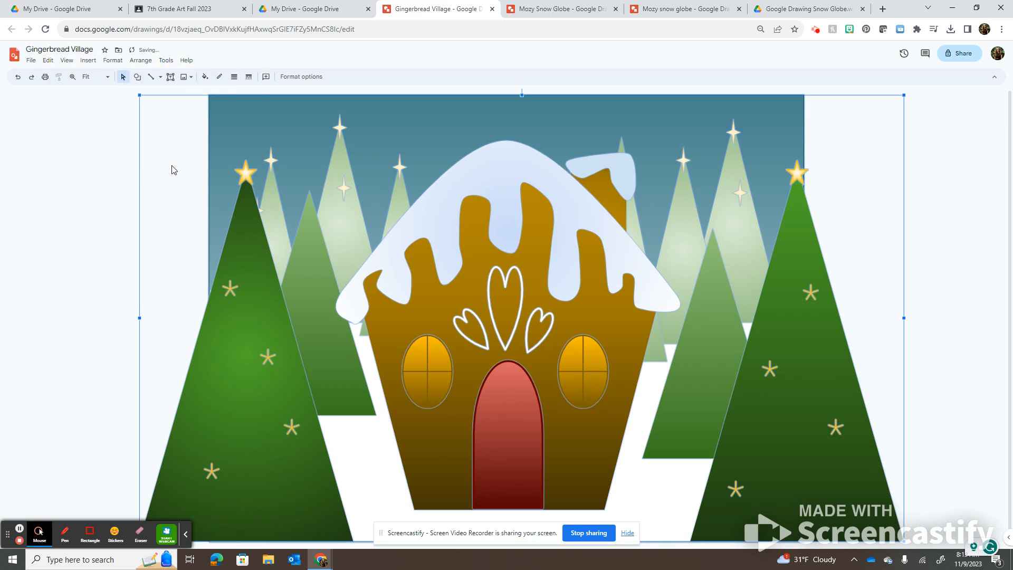
Select every object in the Gingerbread Village drawing and group them into one
left_click(103, 154)
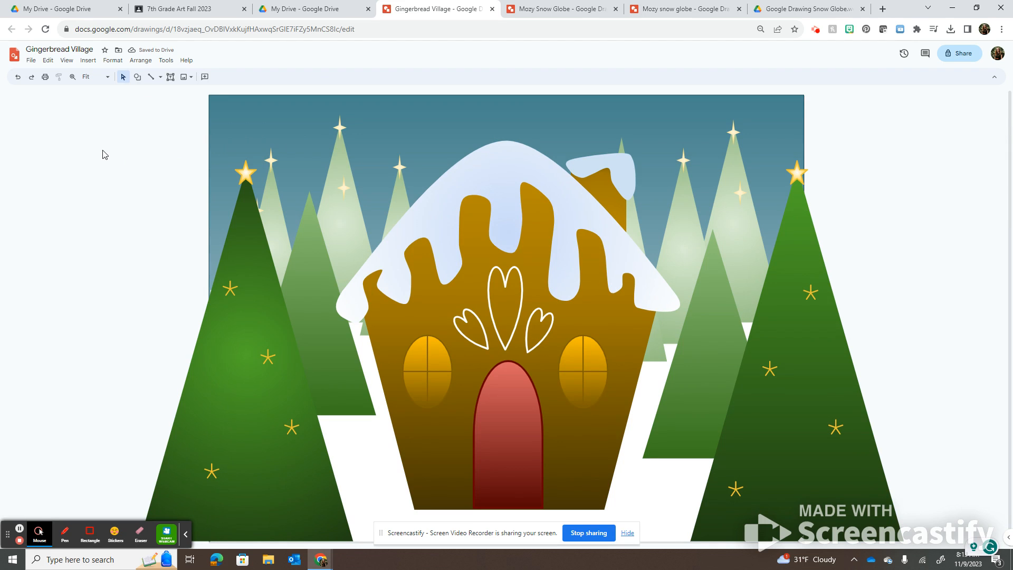
key("ctrl+a")
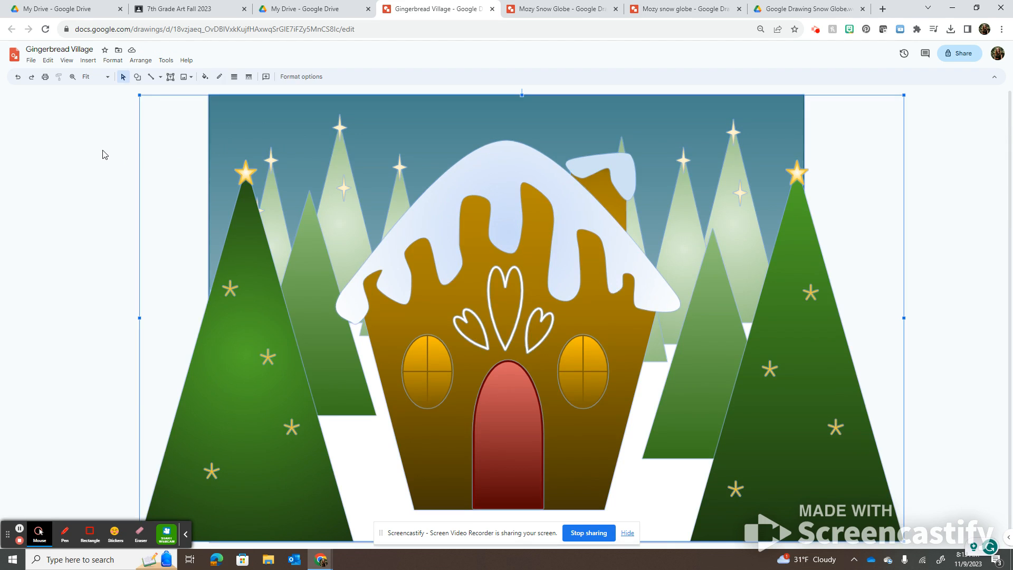
left_click(141, 61)
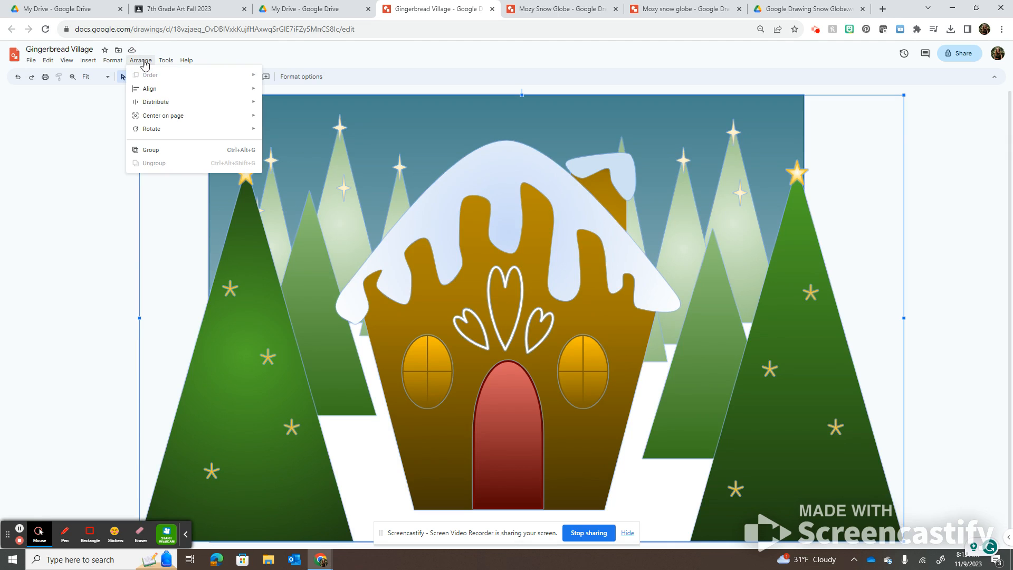
left_click(182, 152)
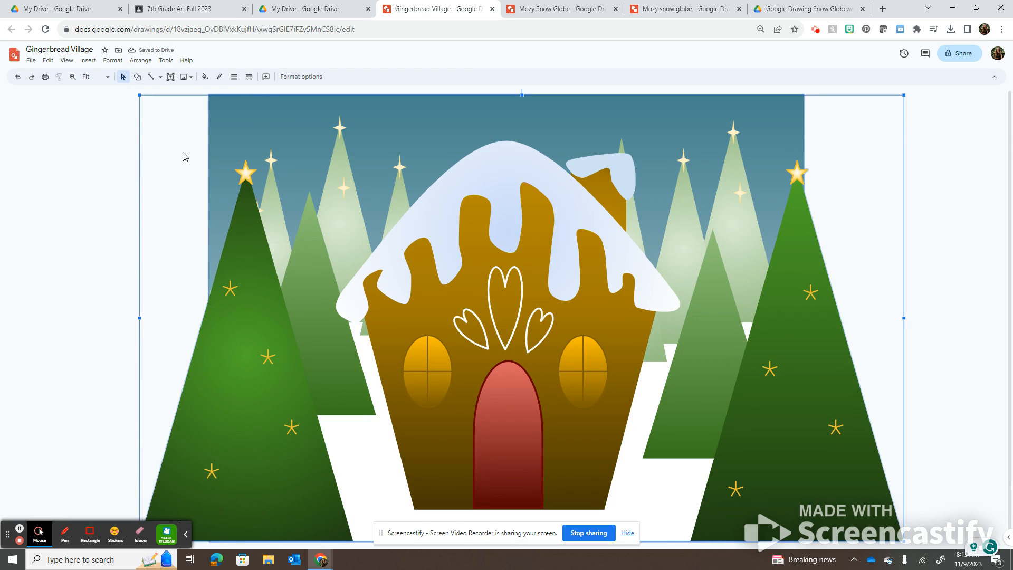
Return to the Mozy Snow Globe drawing and deselect the snow globe's shapes
left_click(515, 7)
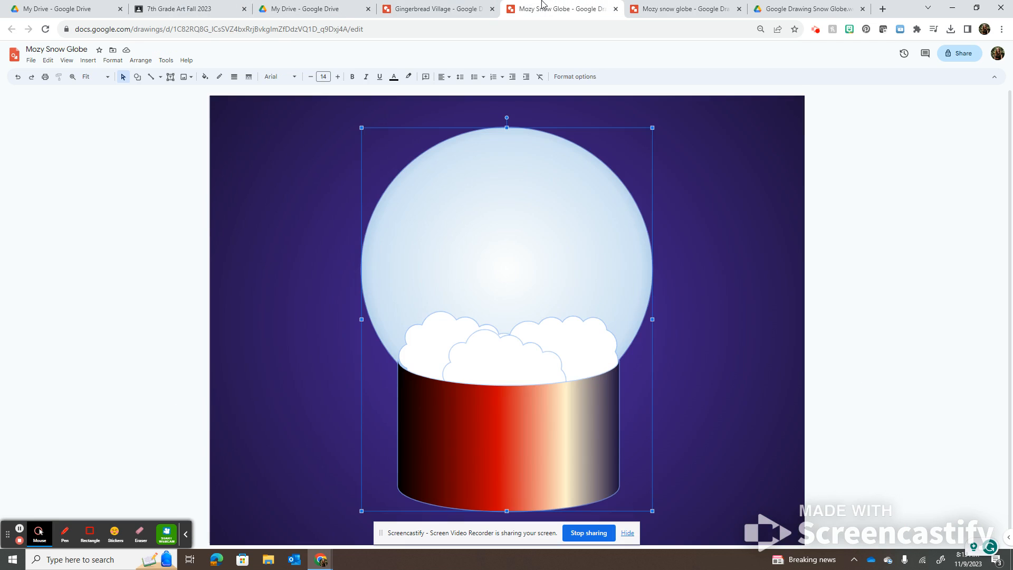
left_click(873, 289)
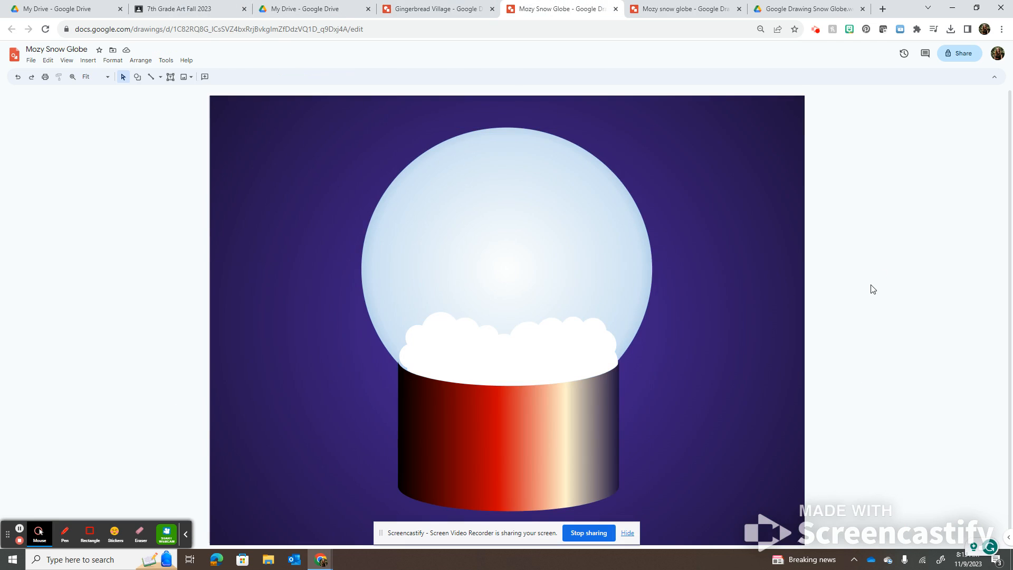
Paste the grouped gingerbread scene, scale it down and position it inside the globe on the snow above the base
key("ctrl+v")
left_click_drag(140, 96, 646, 435)
left_click_drag(750, 491, 490, 297)
left_click_drag(616, 346, 599, 358)
left_click_drag(490, 290, 505, 288)
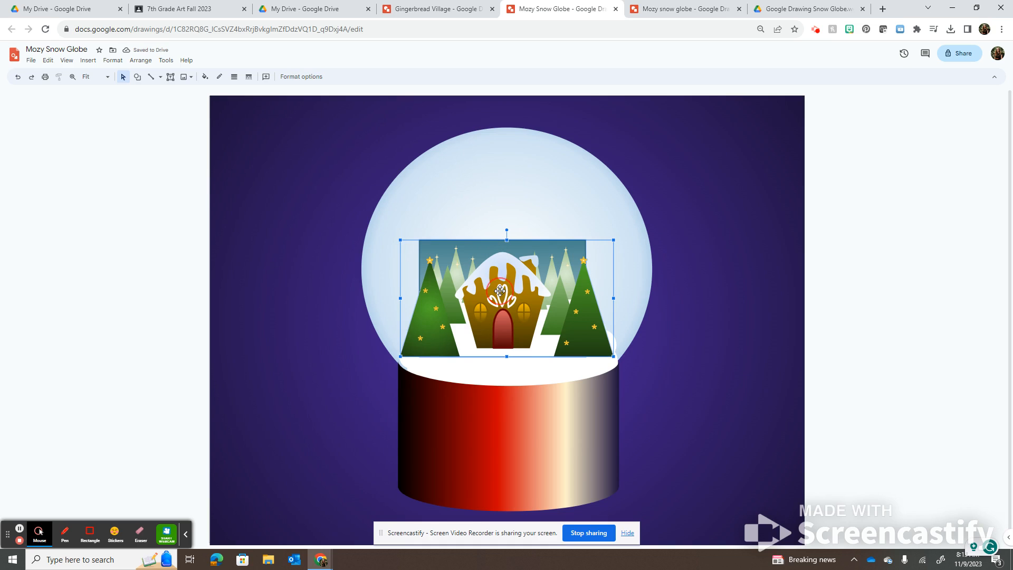
left_click_drag(500, 290, 501, 281)
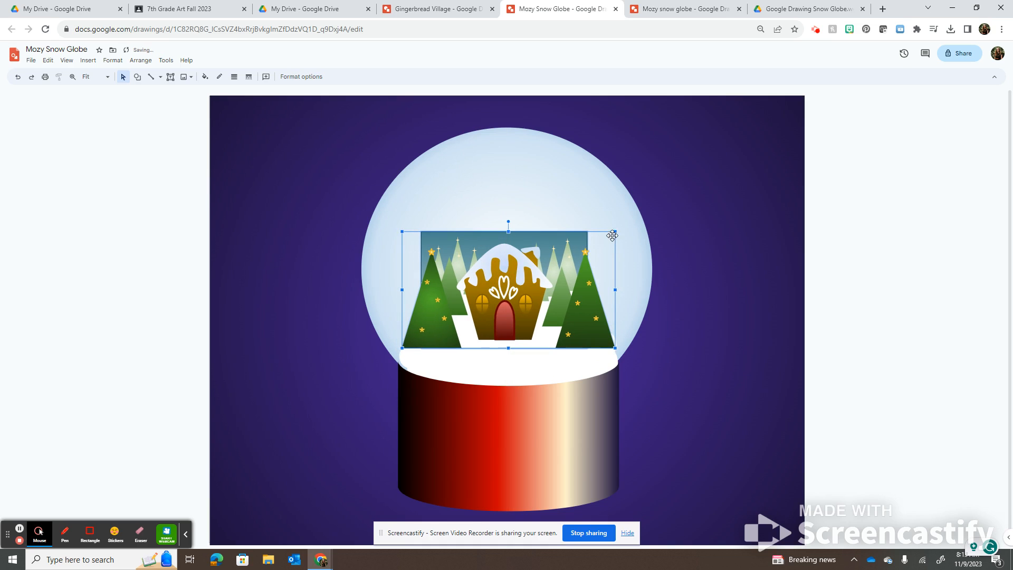
left_click_drag(614, 231, 619, 222)
left_click_drag(545, 254, 550, 266)
Delete the teal sky rectangle behind the pasted house and trees
left_click(716, 286)
left_click(562, 229)
left_click(549, 234)
key("Delete")
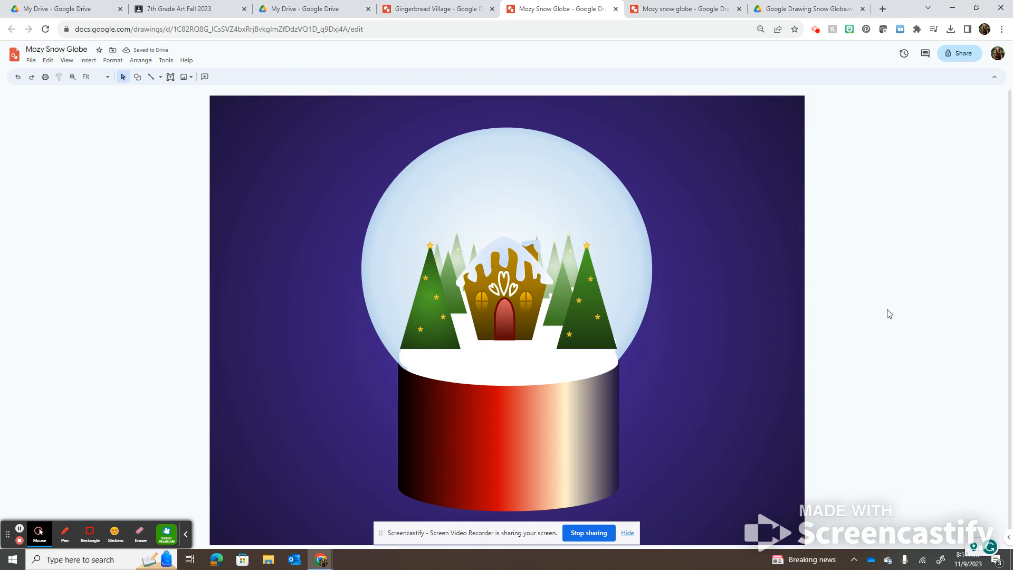
Insert a cloud shape over the foot of the left front tree, overlapping the globe's edge
left_click(88, 60)
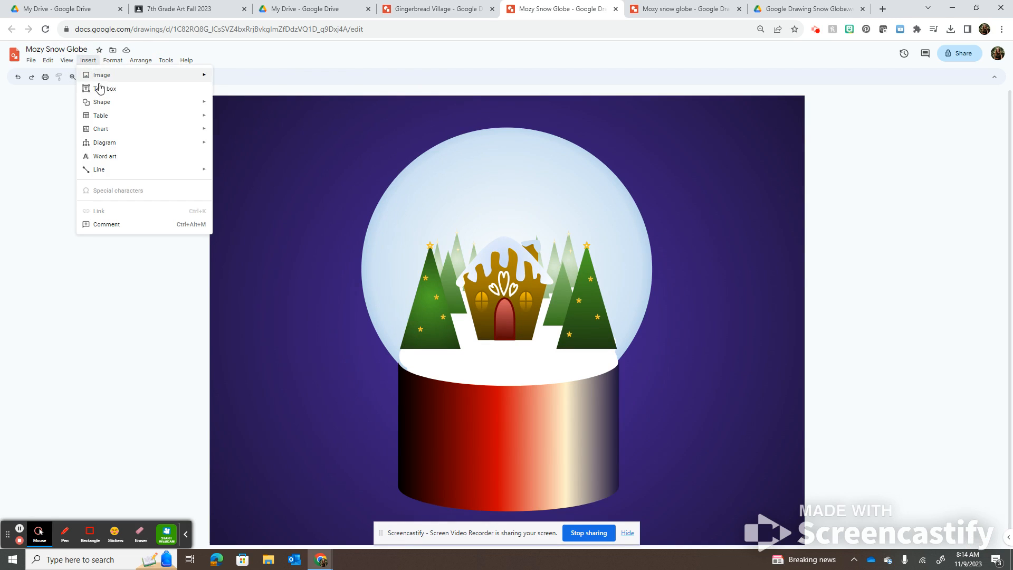
mouse_move(144, 102)
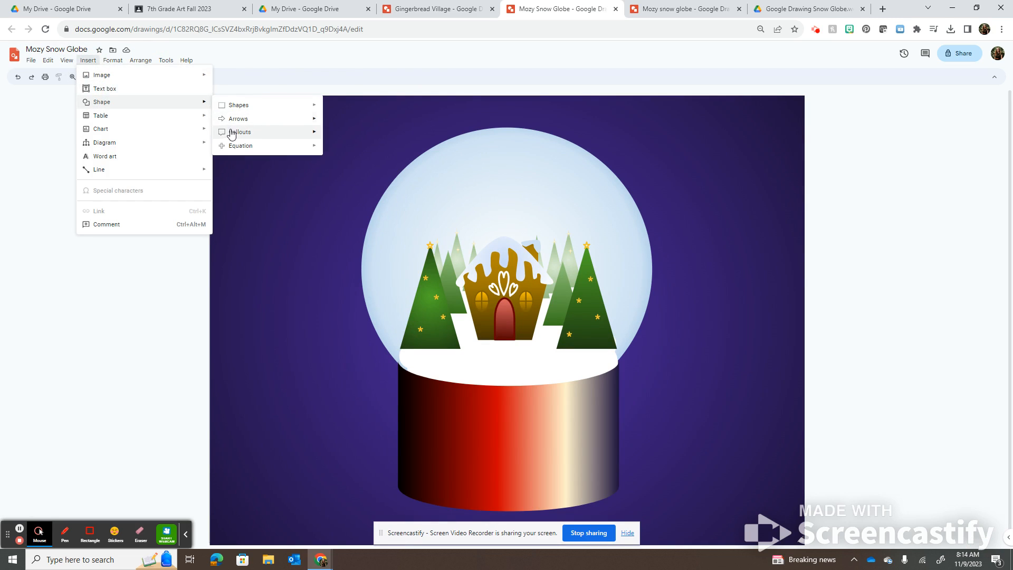
mouse_move(237, 105)
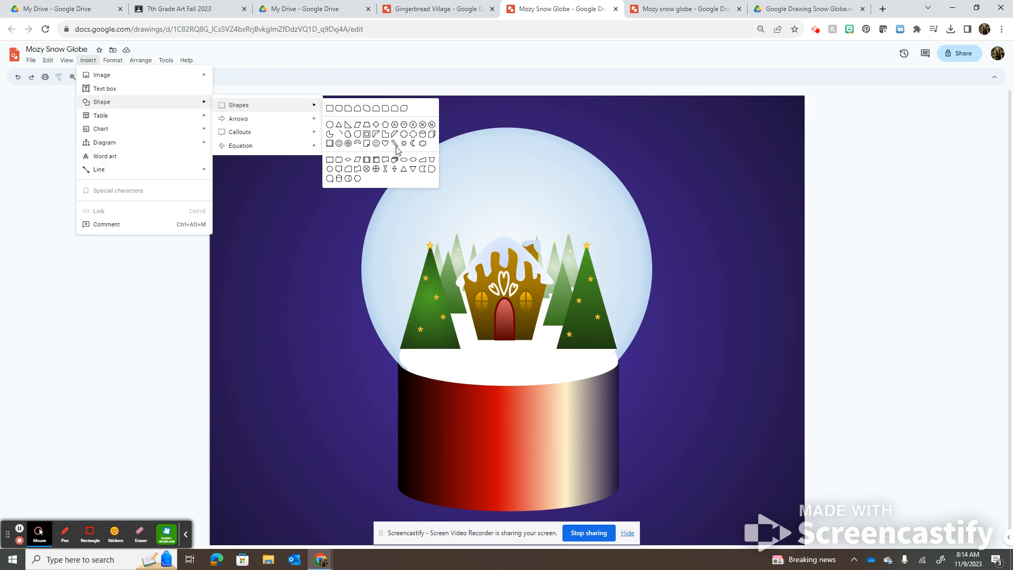
left_click(422, 143)
left_click_drag(383, 316, 456, 375)
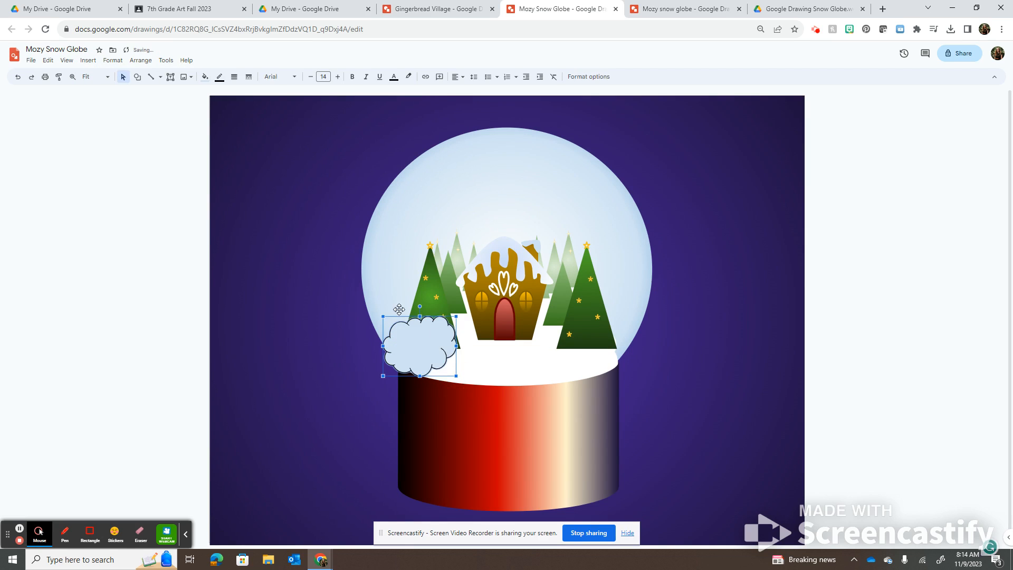
Fill the cloud with white, make its outline transparent and shrink it to a flatter shape
left_click(204, 76)
left_click(286, 135)
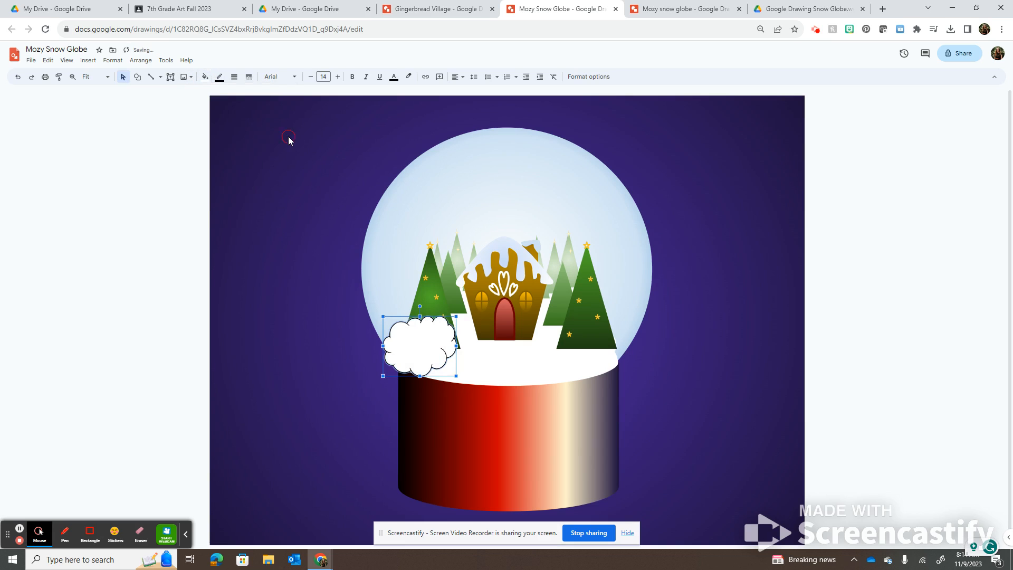
left_click(219, 78)
left_click(256, 202)
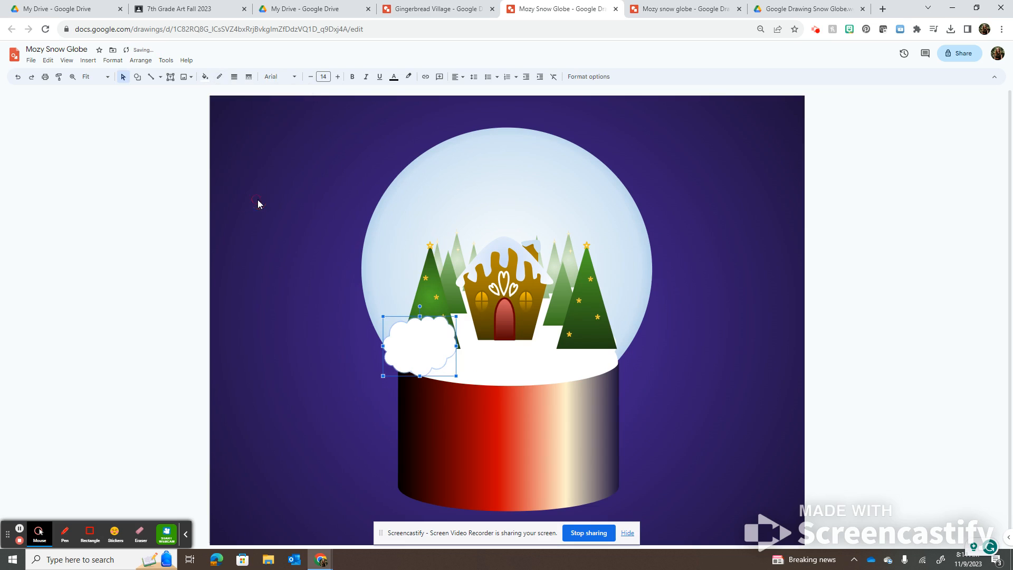
mouse_move(456, 316)
left_mouse_down()
mouse_move(452, 335)
mouse_move(416, 340)
left_mouse_up()
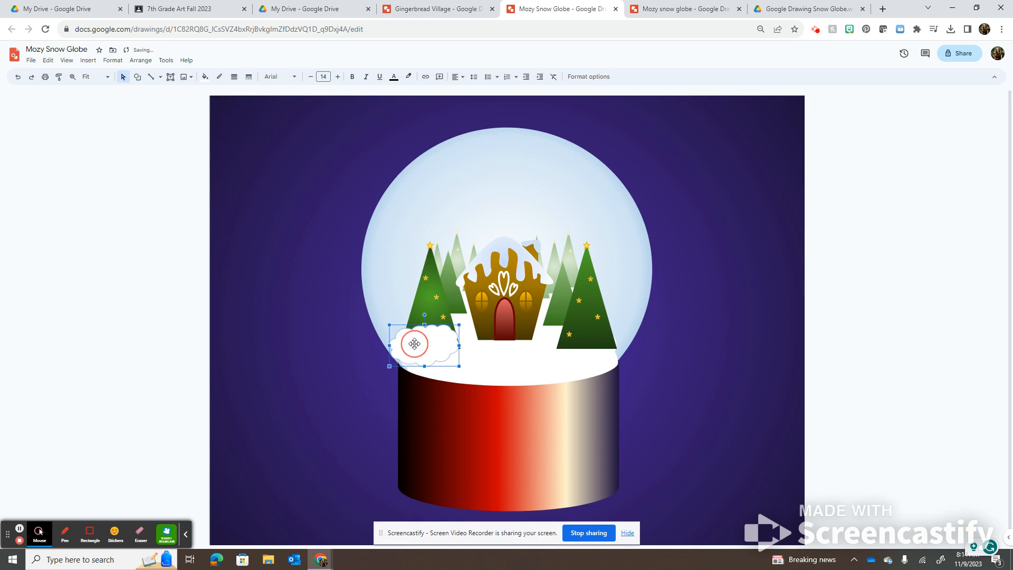
Create a custom linear gradient fill at 90° for the cloud and make its first stop white
left_click(209, 78)
left_click(256, 95)
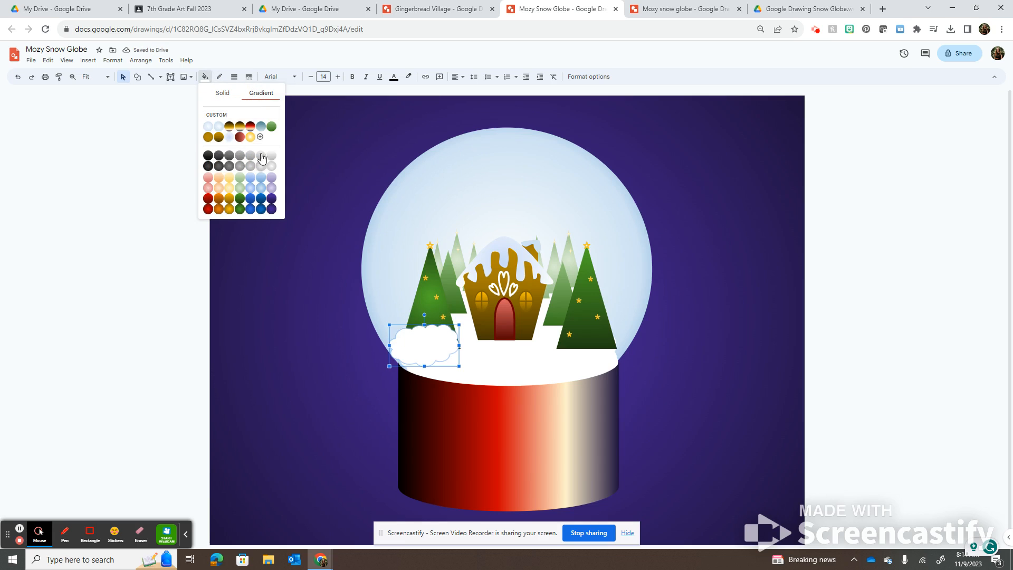
left_click(260, 137)
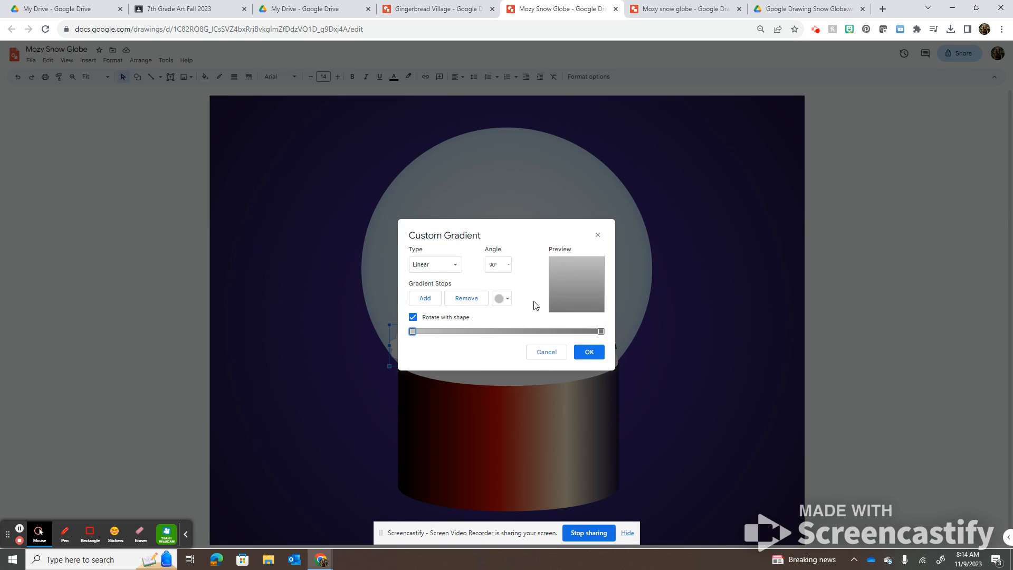
left_click(505, 297)
left_click(584, 348)
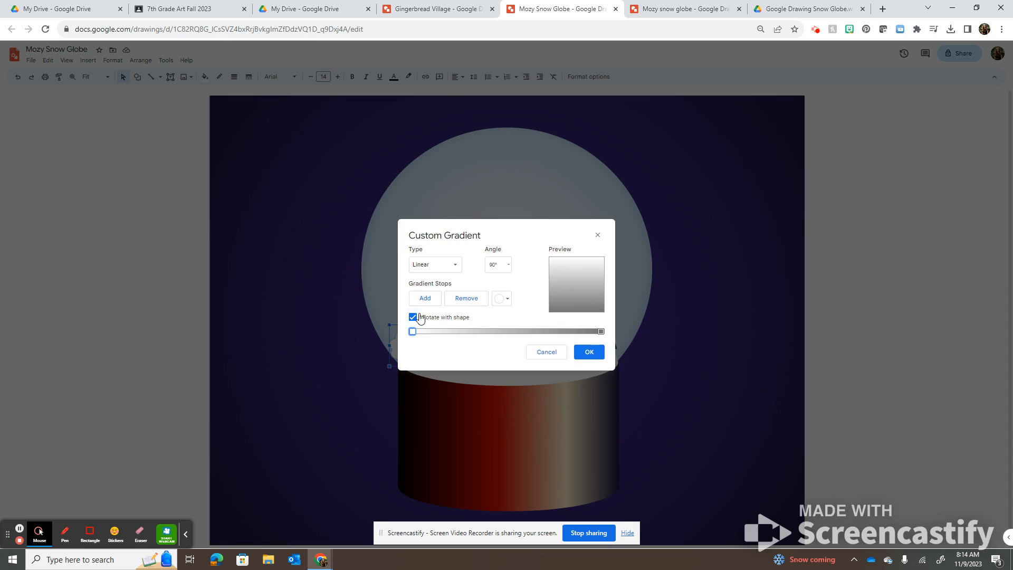
left_click(499, 298)
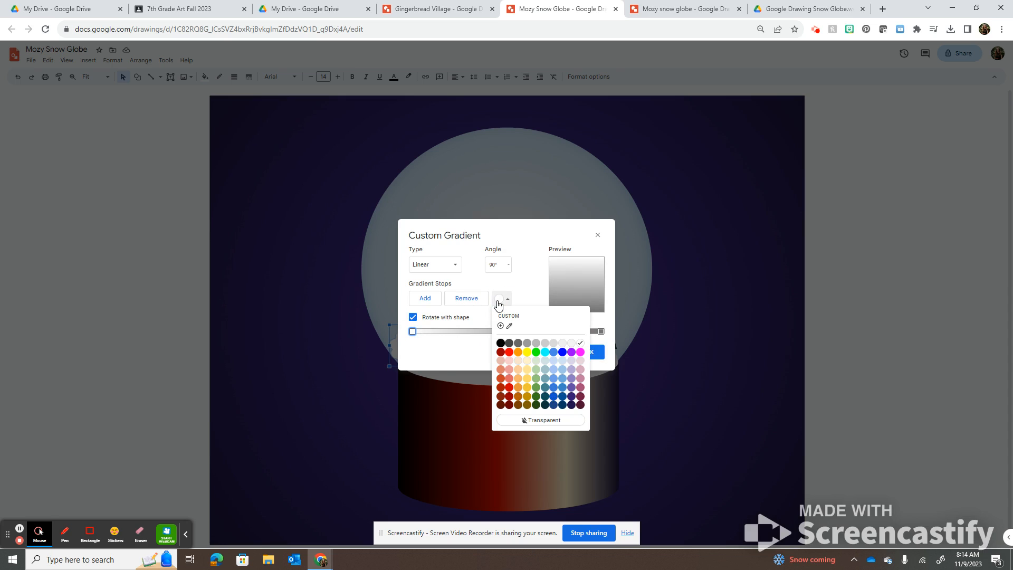
left_click(541, 419)
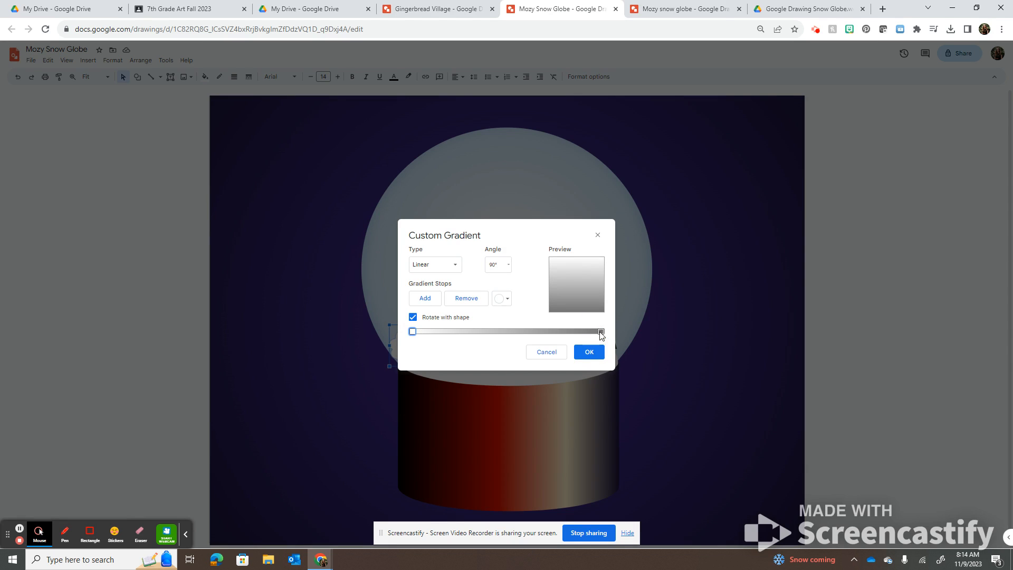
left_click(506, 300)
left_click(580, 346)
Set the gradient's last stop to white and its first stop to transparent, and apply it to the cloud
left_click(600, 331)
left_click(504, 299)
left_click(580, 343)
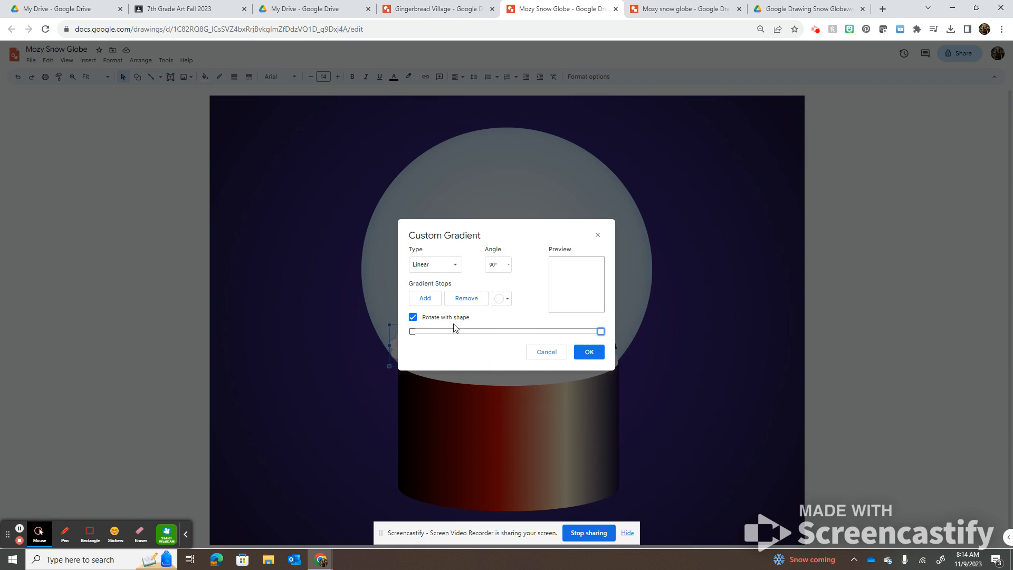
left_click(413, 332)
left_click(500, 299)
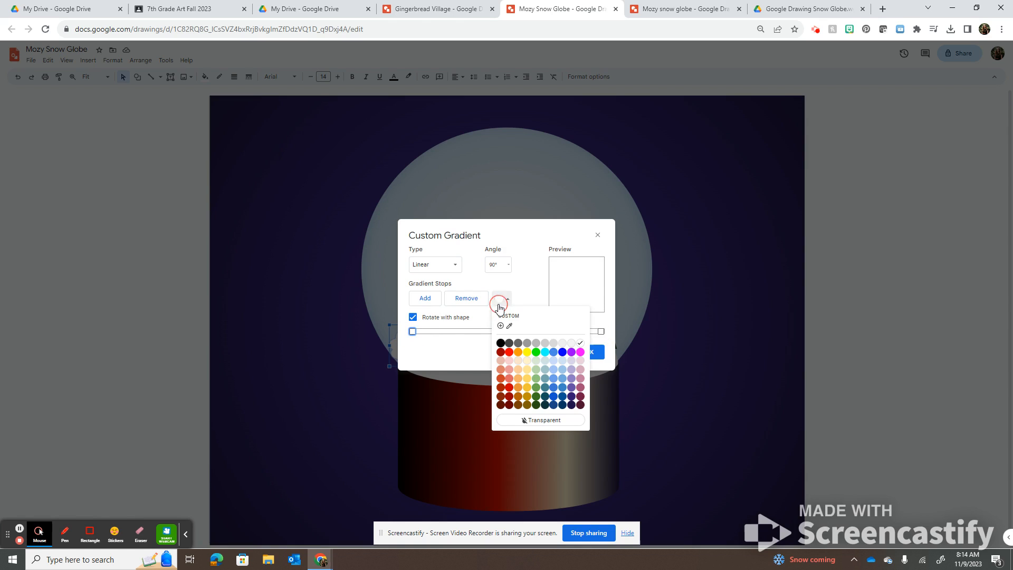
left_click(535, 420)
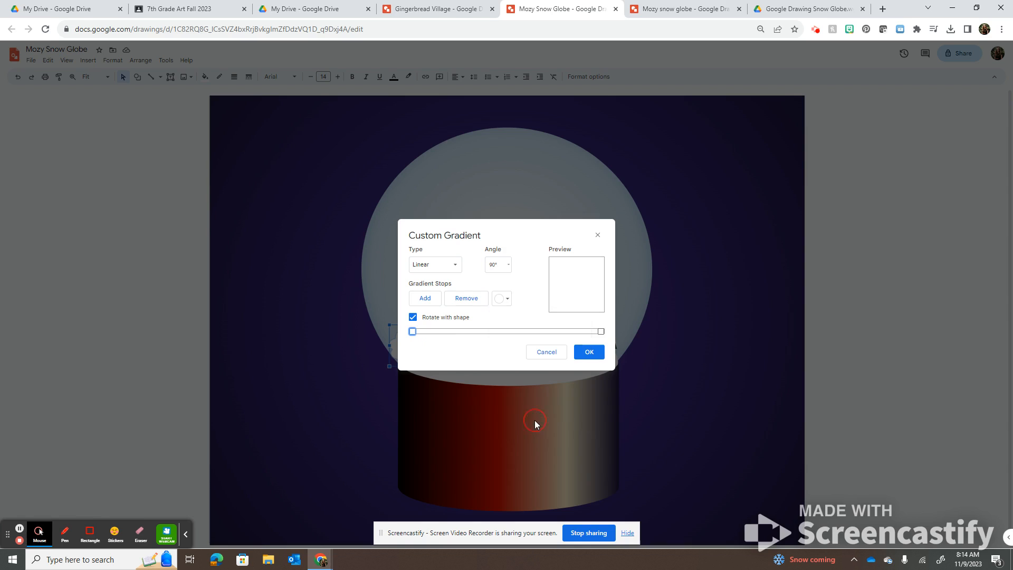
left_click(589, 352)
left_click(442, 351)
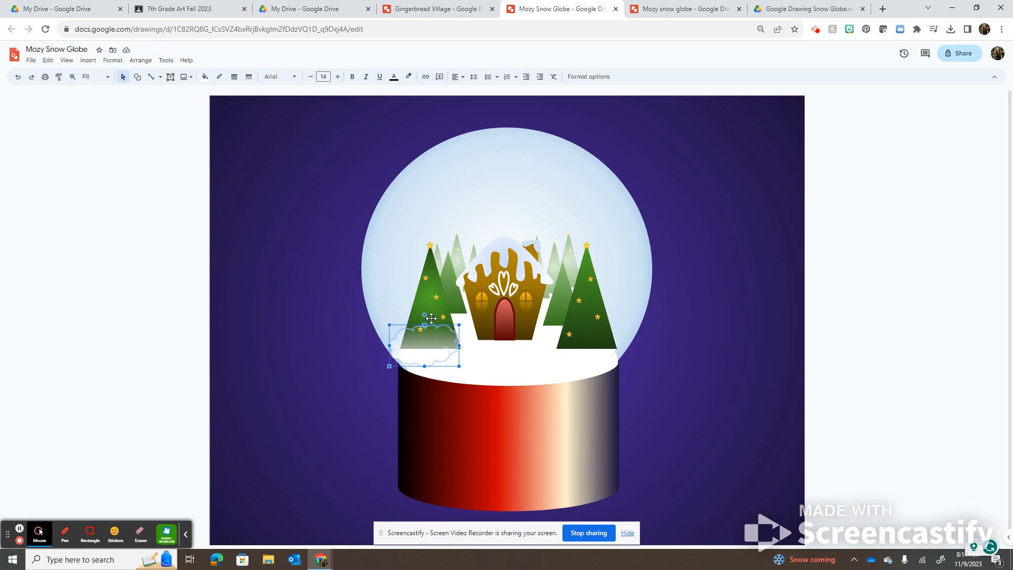
Rotate the cloud clockwise and place it over the outer foot of the left front tree
left_click_drag(425, 316, 439, 322)
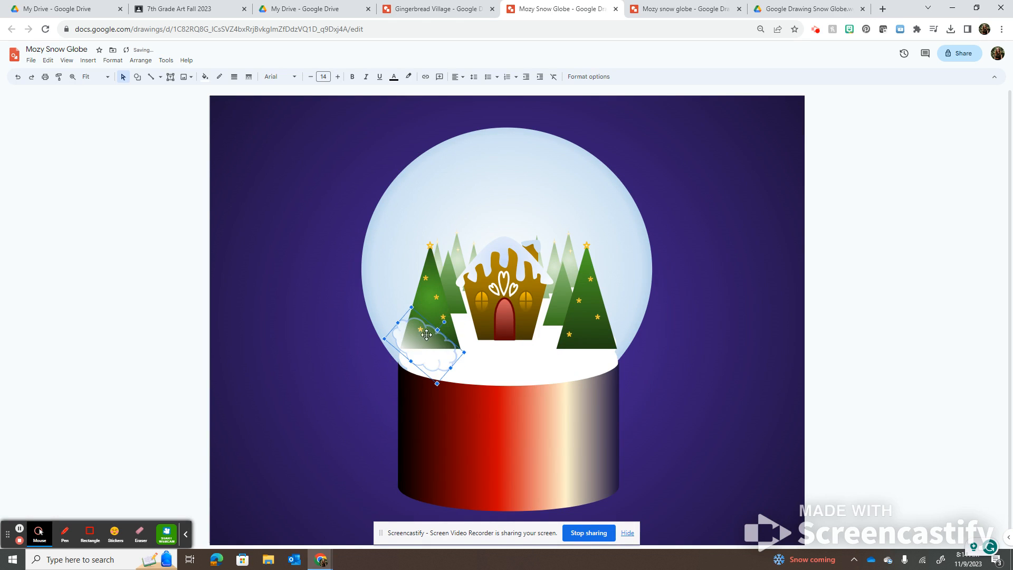
left_click_drag(422, 356, 422, 357)
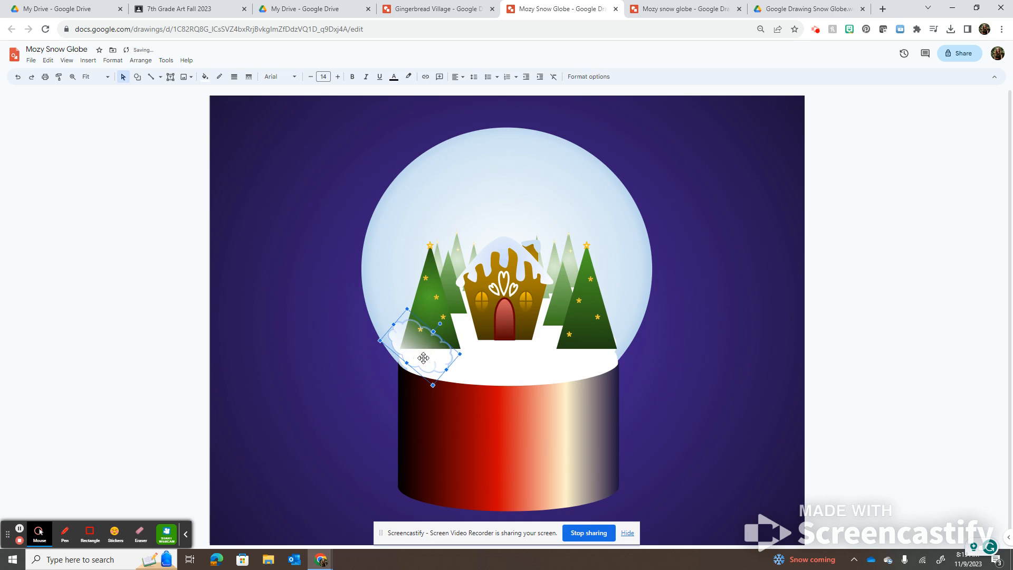
left_click_drag(436, 322, 434, 320)
left_click(426, 352)
left_click(479, 365)
left_click(417, 342)
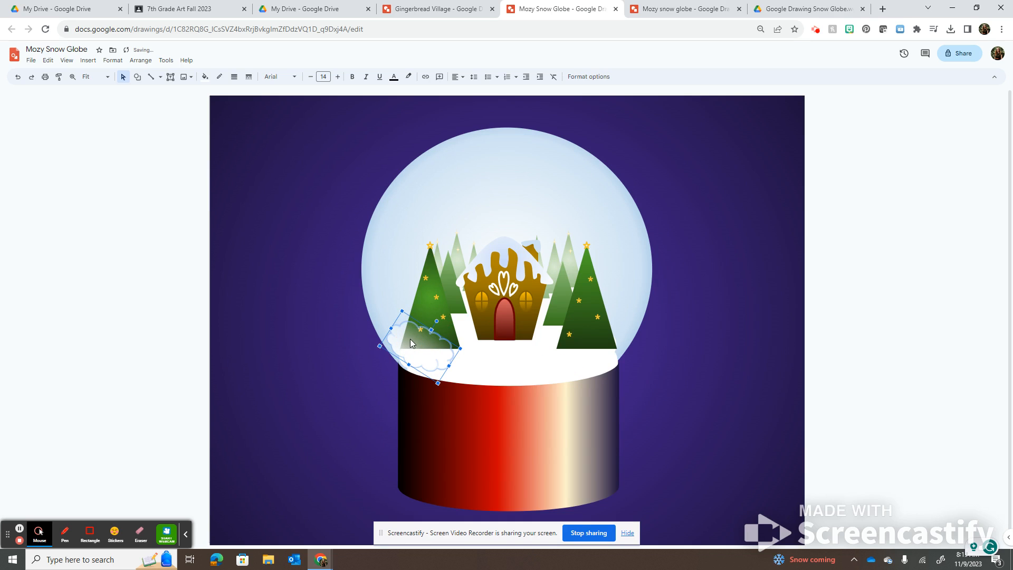
Duplicate the cloud twice, then move one copy to the foot of the right front tree and rotate it to fit
key("ctrl+d")
key("ctrl+d")
left_click_drag(442, 378, 572, 355)
left_click_drag(584, 316, 591, 351)
left_click(680, 388)
left_click(426, 346)
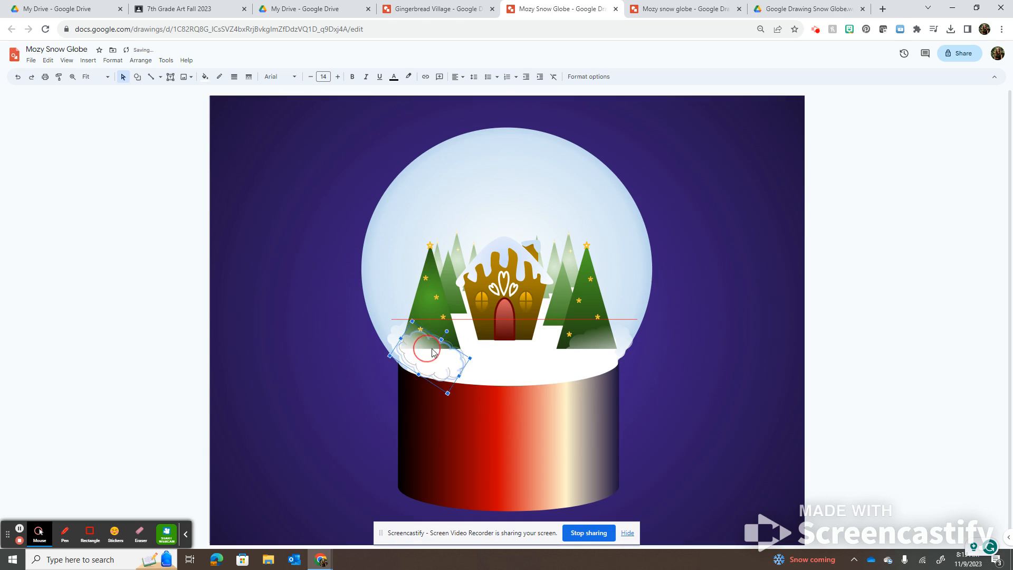
left_click_drag(457, 328, 524, 403)
left_click(719, 416)
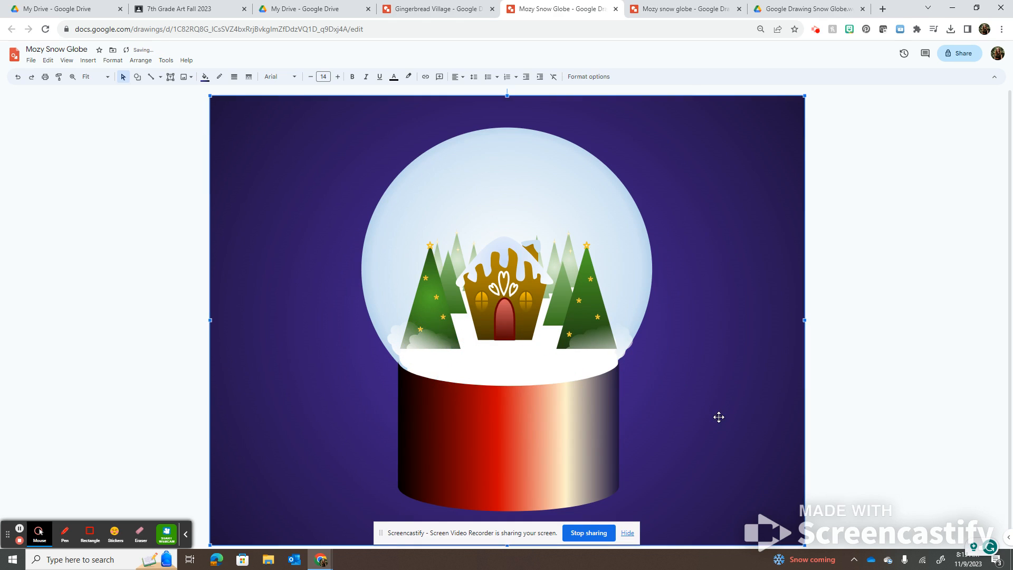
key("ctrl+z")
Move the spare cloud copy between the house and the right front tree, and shift the outer right cloud slightly inward
left_click_drag(442, 373, 558, 345)
left_click(502, 363)
left_click(748, 462)
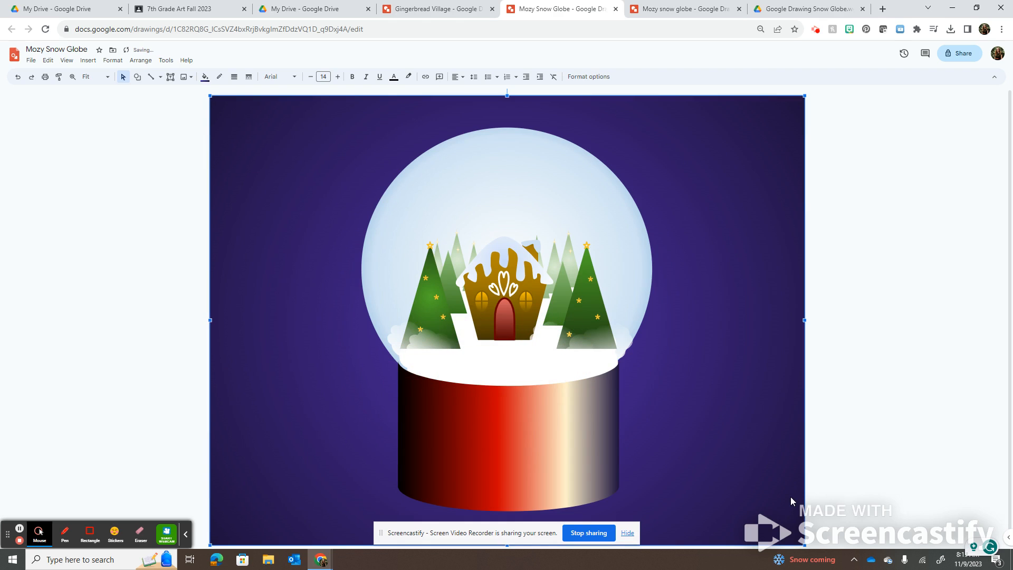
left_click_drag(611, 344, 605, 348)
left_click(659, 393)
left_click(592, 349)
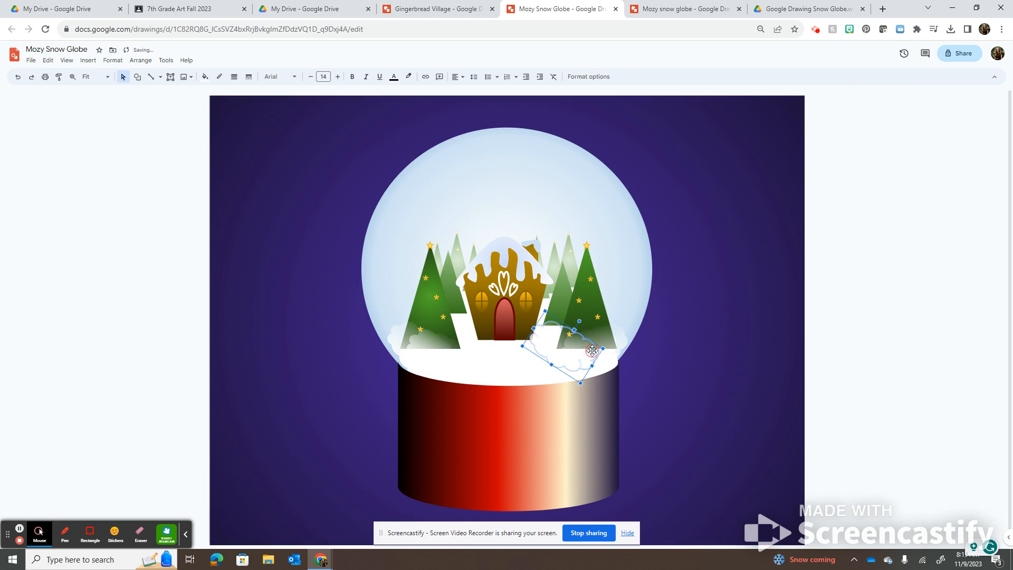
left_click(616, 342)
left_click(694, 383)
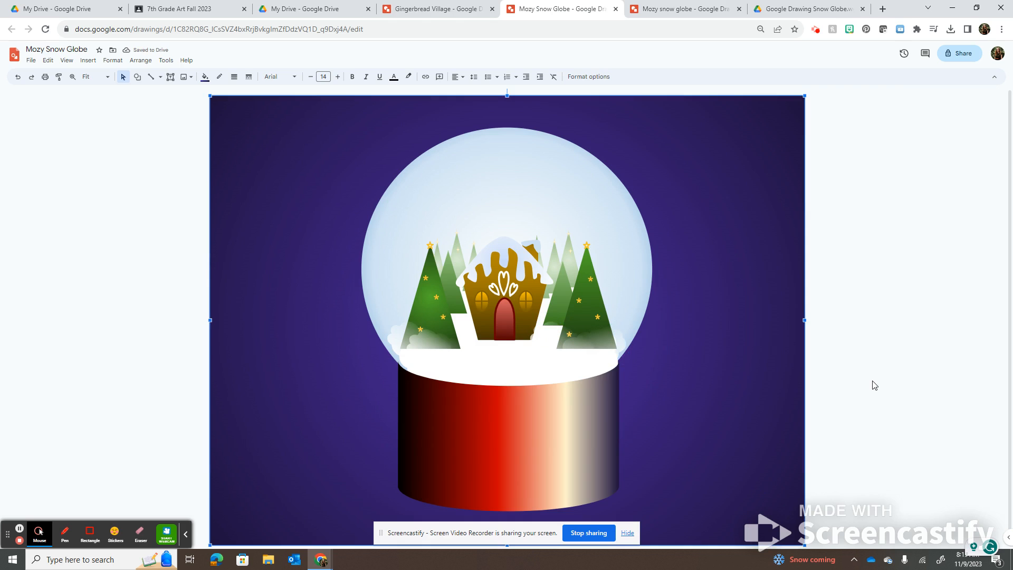
Open the web image search for inserting a picture into the drawing
left_click(88, 64)
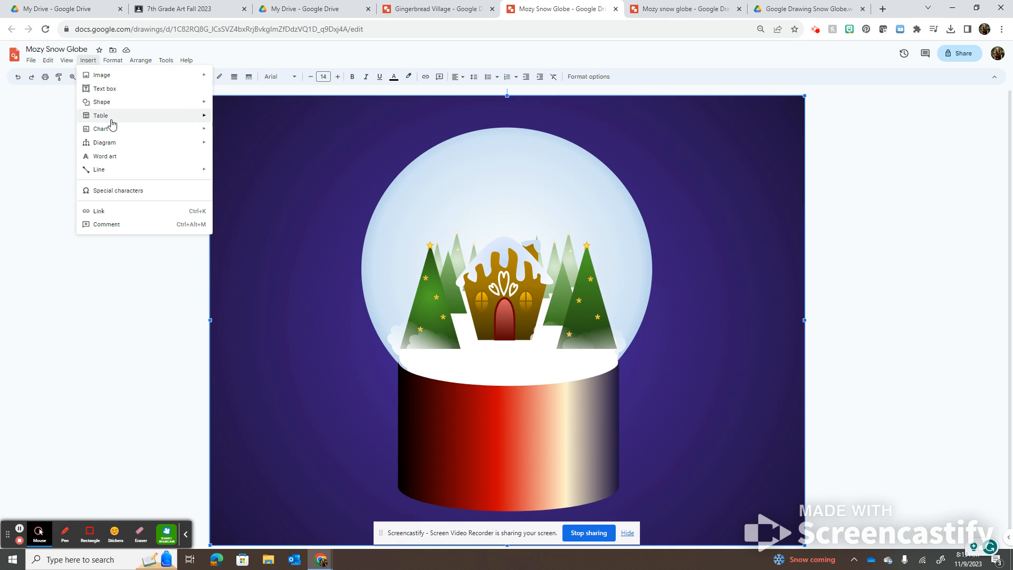
mouse_move(111, 120)
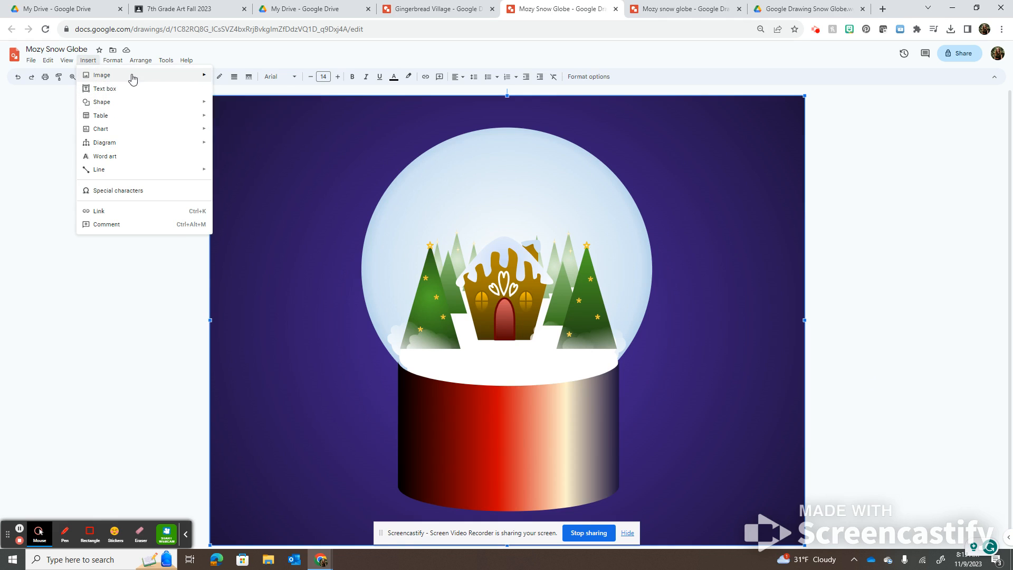
mouse_move(181, 79)
left_click(233, 97)
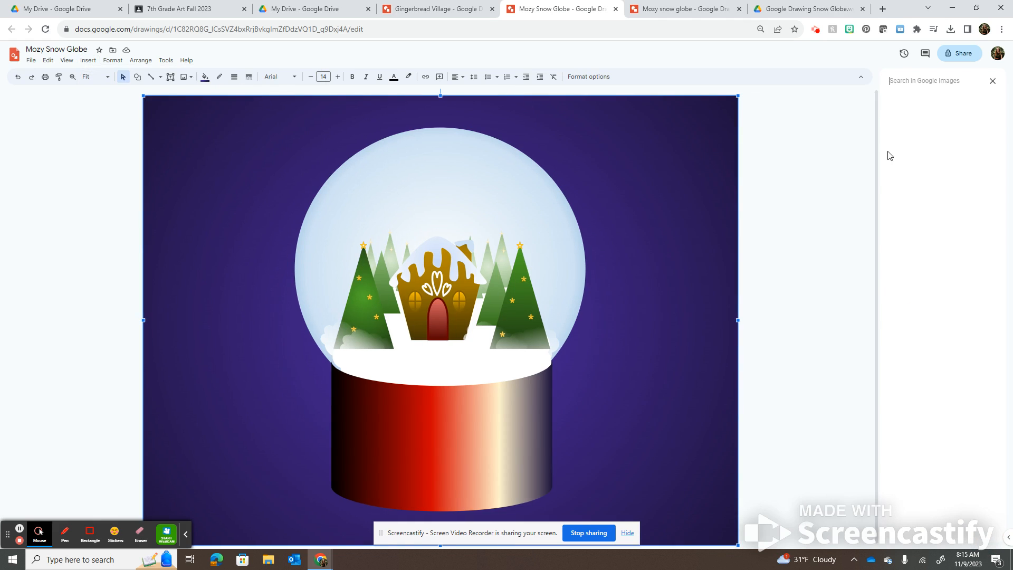